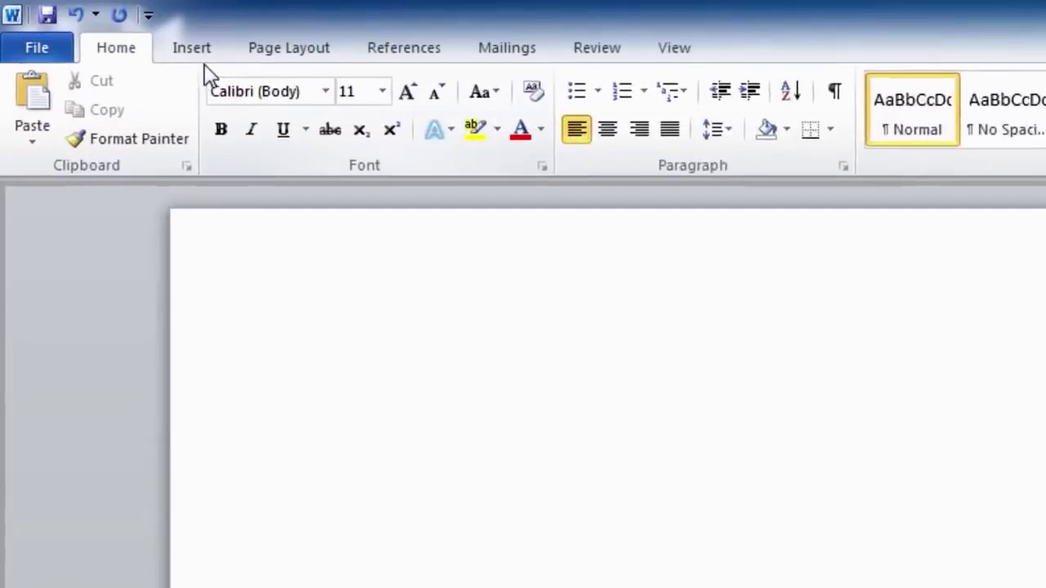
- Open the Table dropdown on the Insert ribbon to see the table grid
click(80, 21)
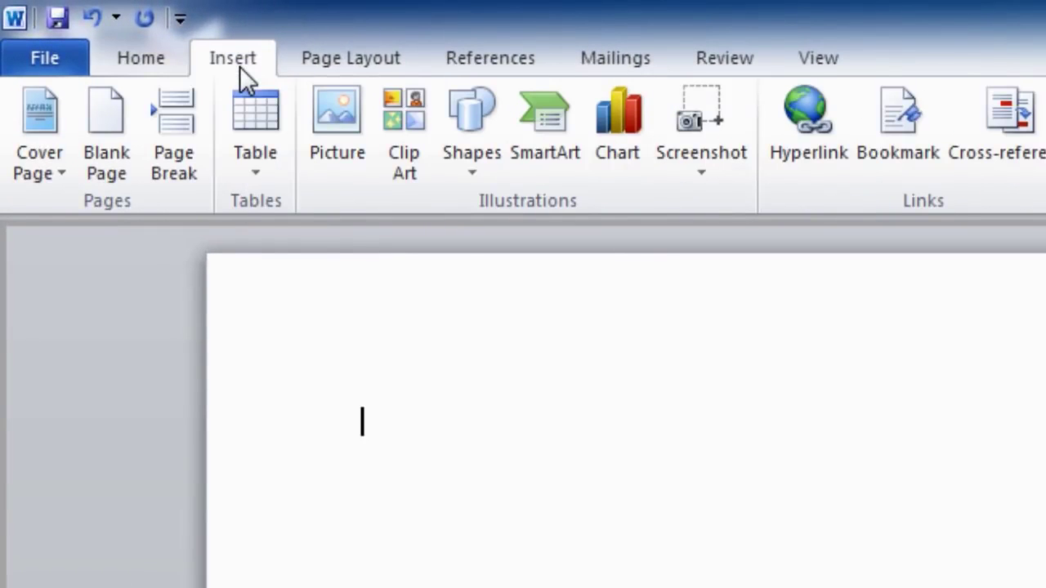
click(250, 117)
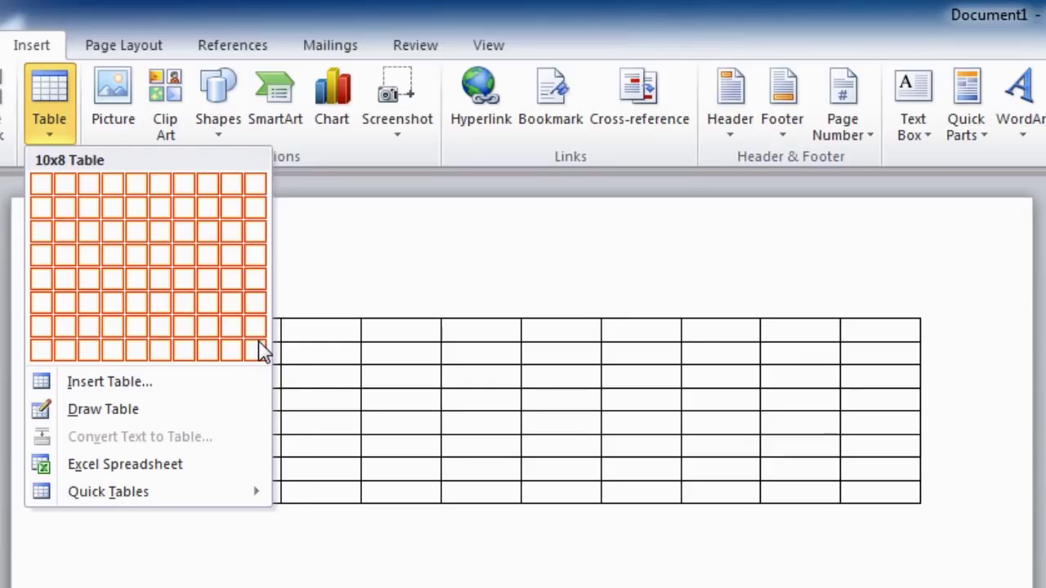
- Insert a 6-column by 7-row table through the Insert Table dialog
click(136, 382)
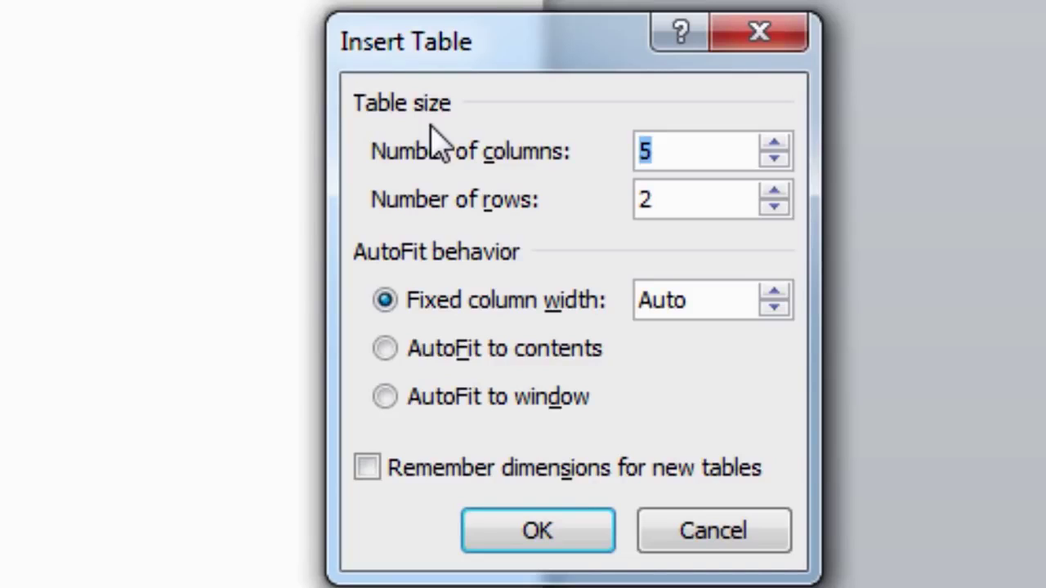
click(776, 151)
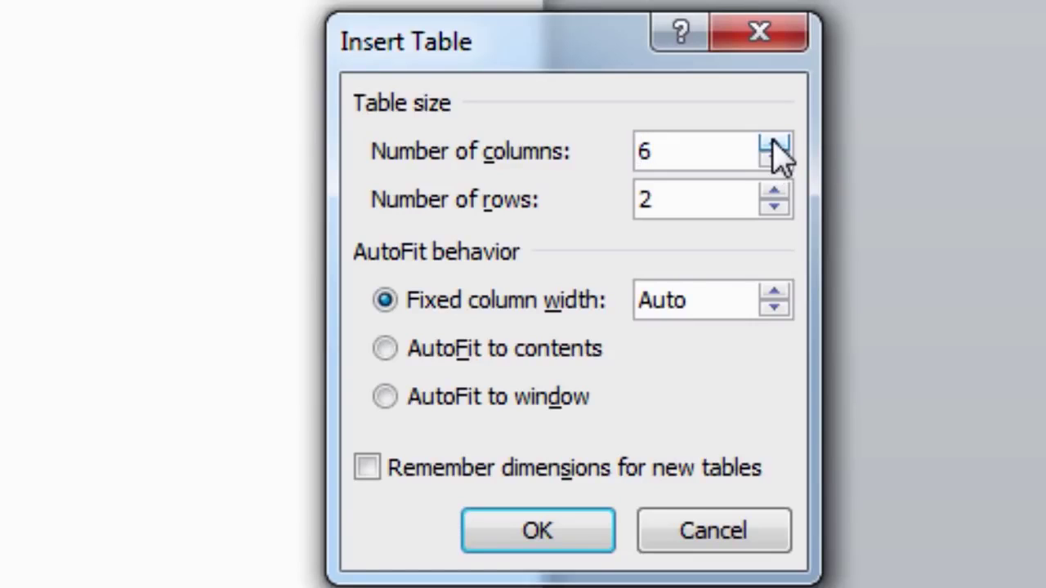
click(773, 194)
click(773, 194)
click(772, 193)
click(773, 193)
click(773, 193)
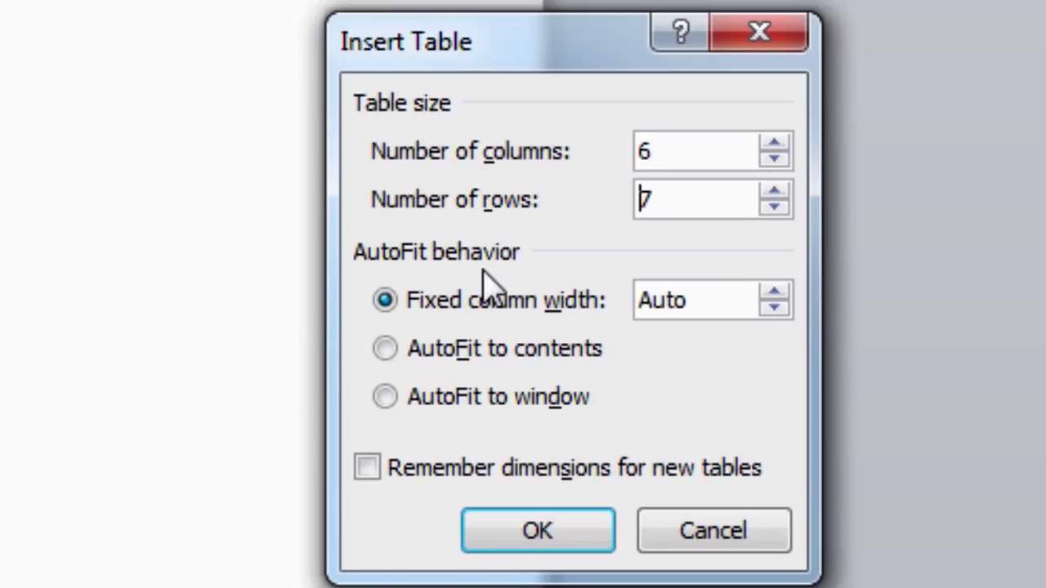
click(506, 530)
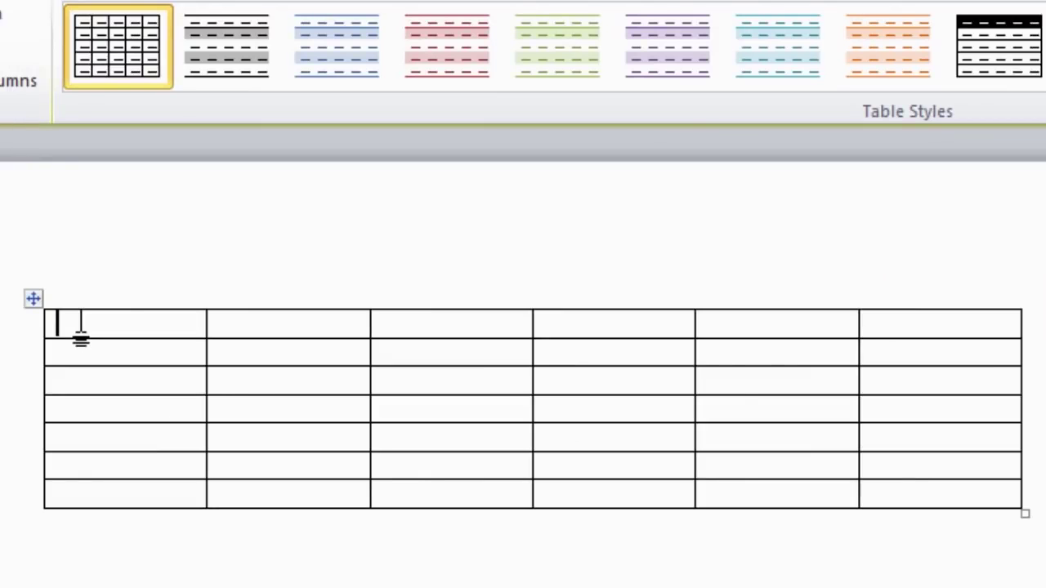
- Type the headers S/No., Name and Address, correcting the Address typo
text(S)
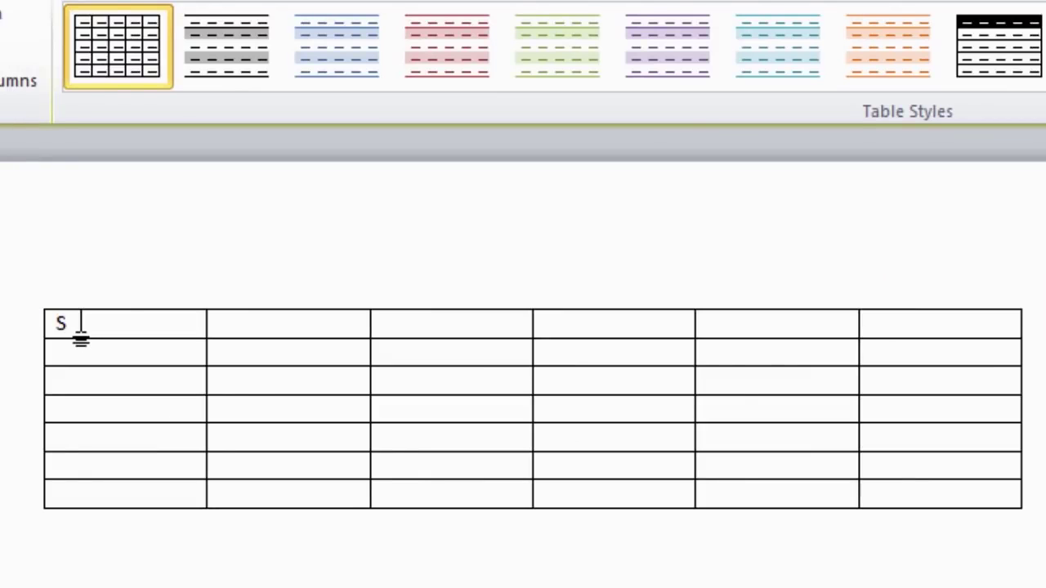
text(/No)
text(.)
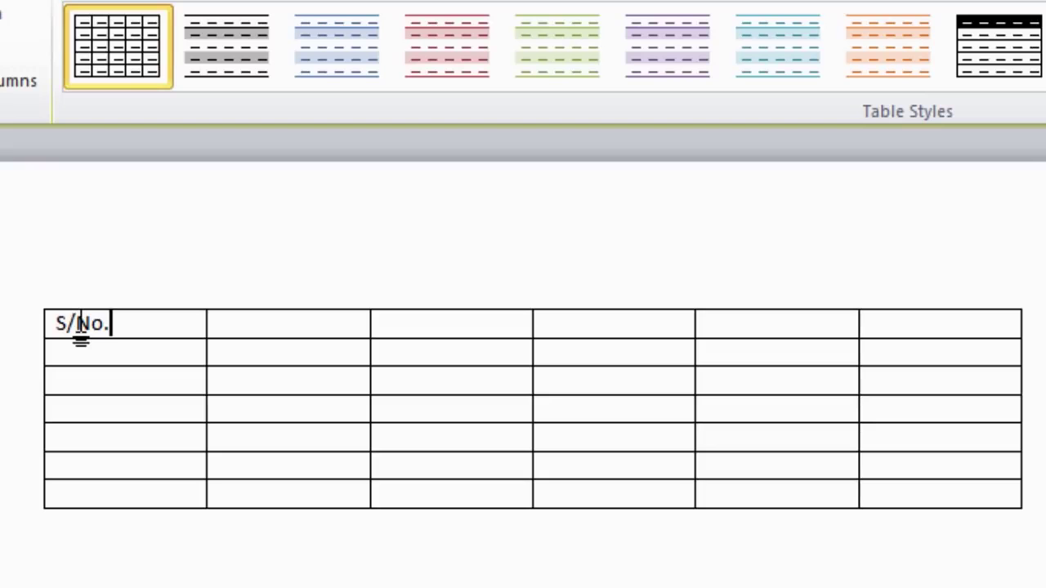
key(Tab)
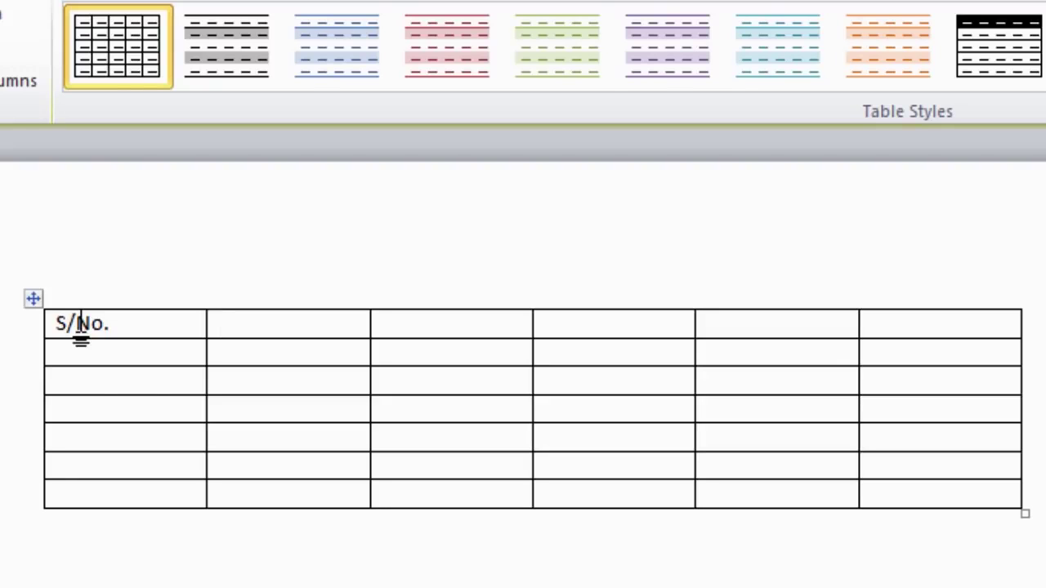
text(N)
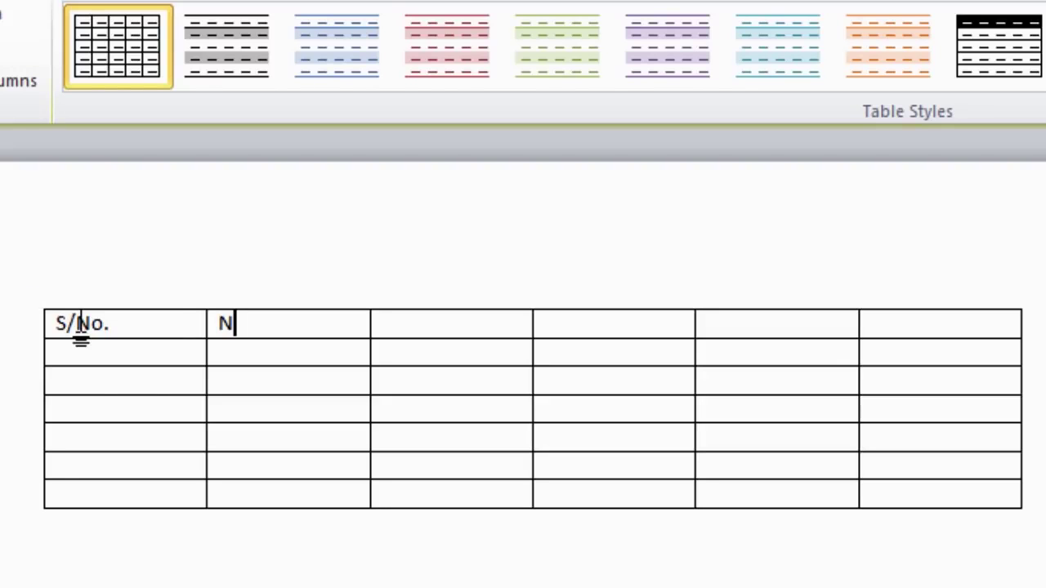
text(ame)
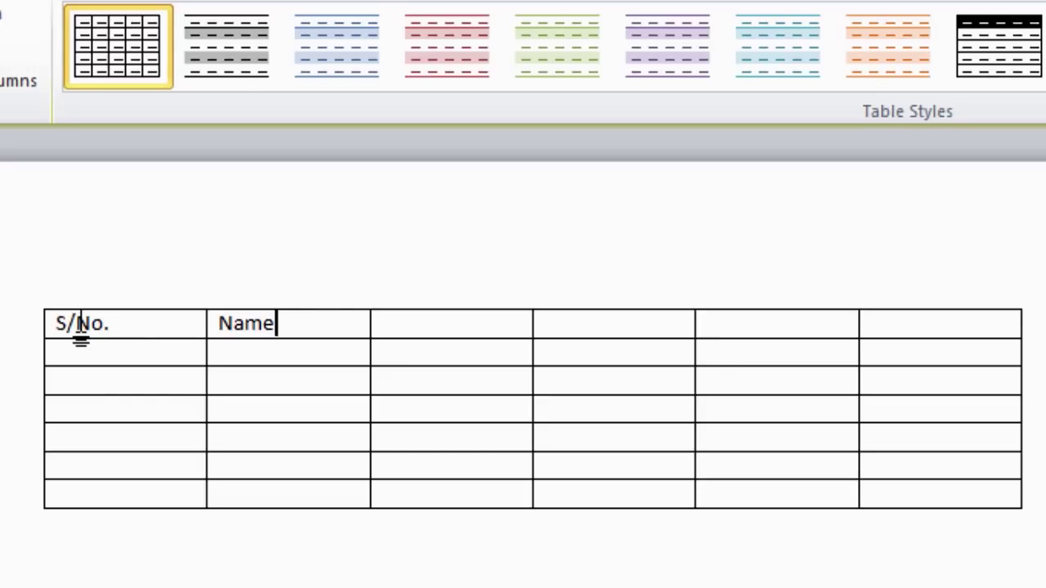
key(Tab)
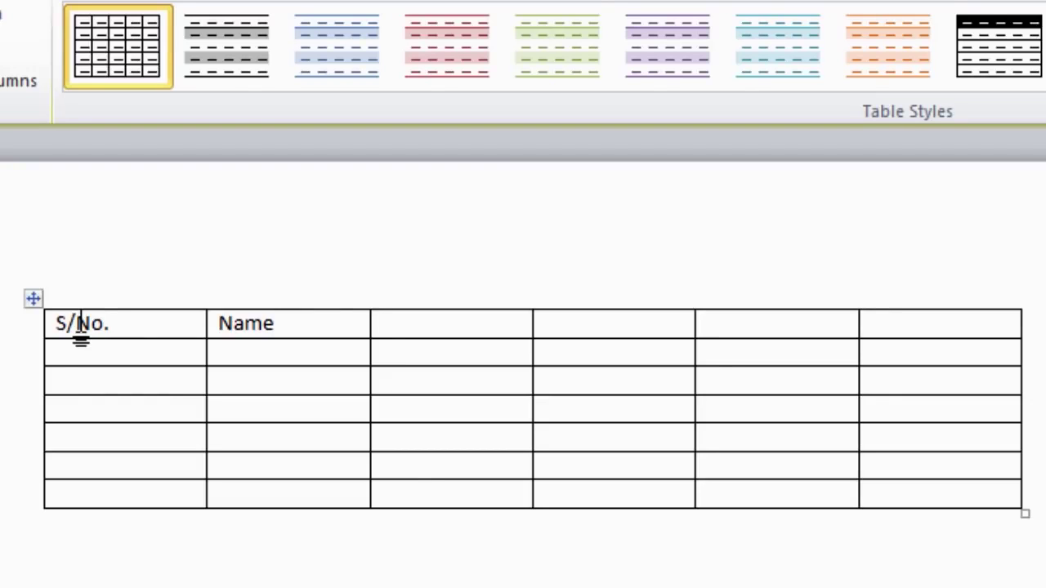
text(Adress)
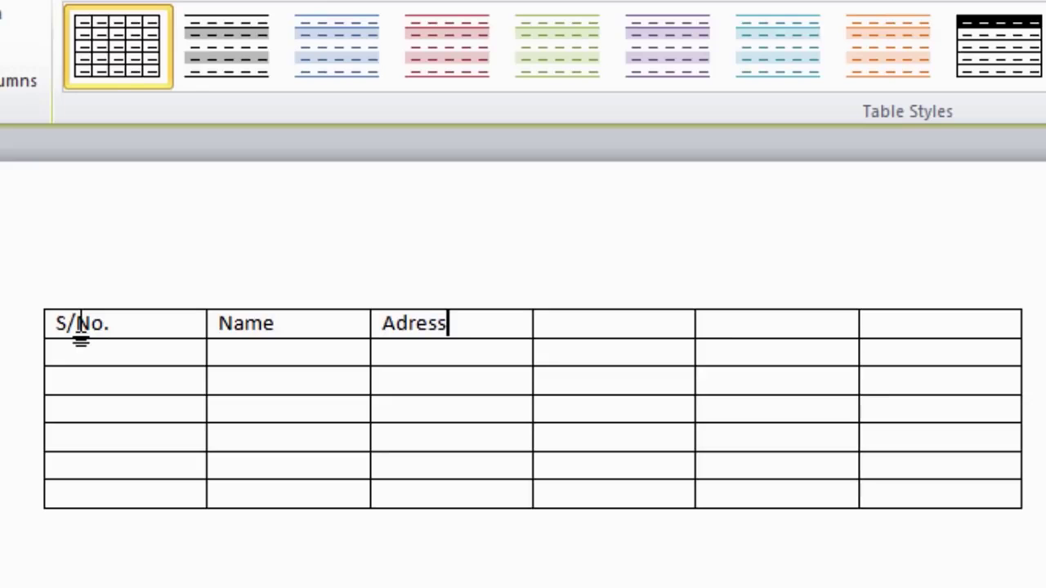
key(Left)
key(Left)
key(Left)
text(d)
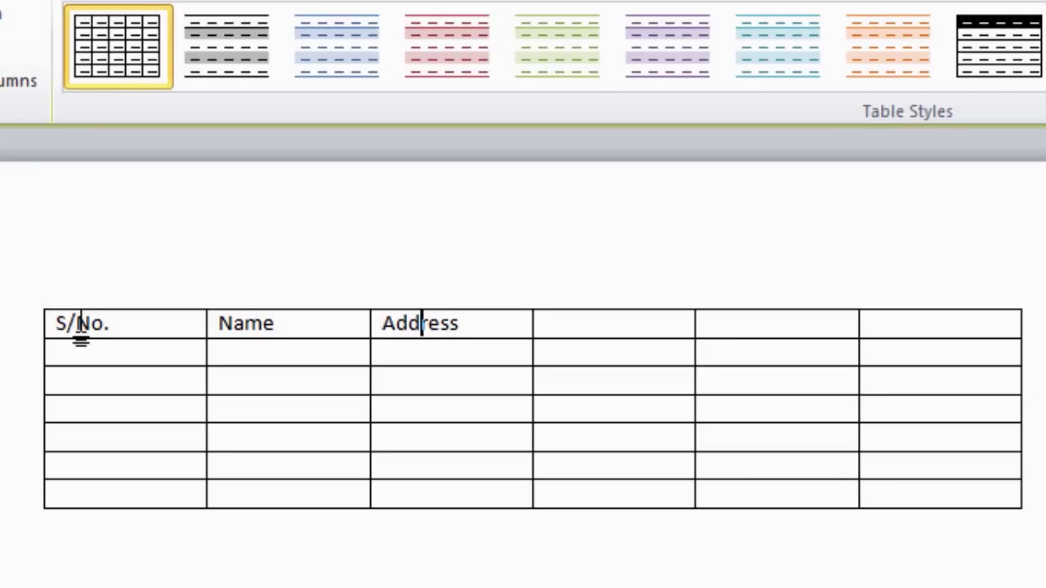
key(Right)
key(Right)
key(Right)
key(Right)
- Fill the remaining header cells with E-mail, Cell No. and Phone No
key(Tab)
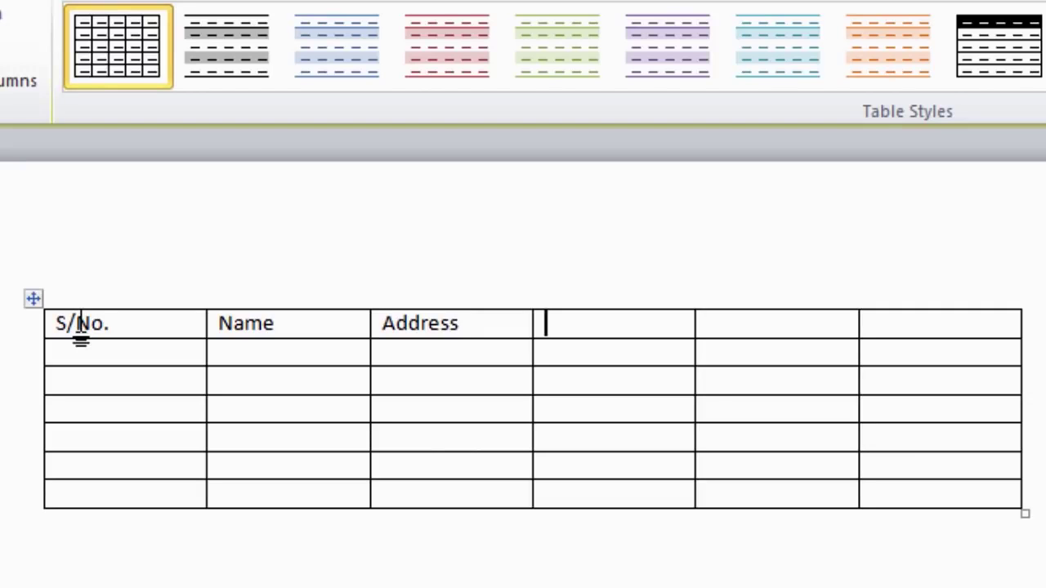
text(E-ma)
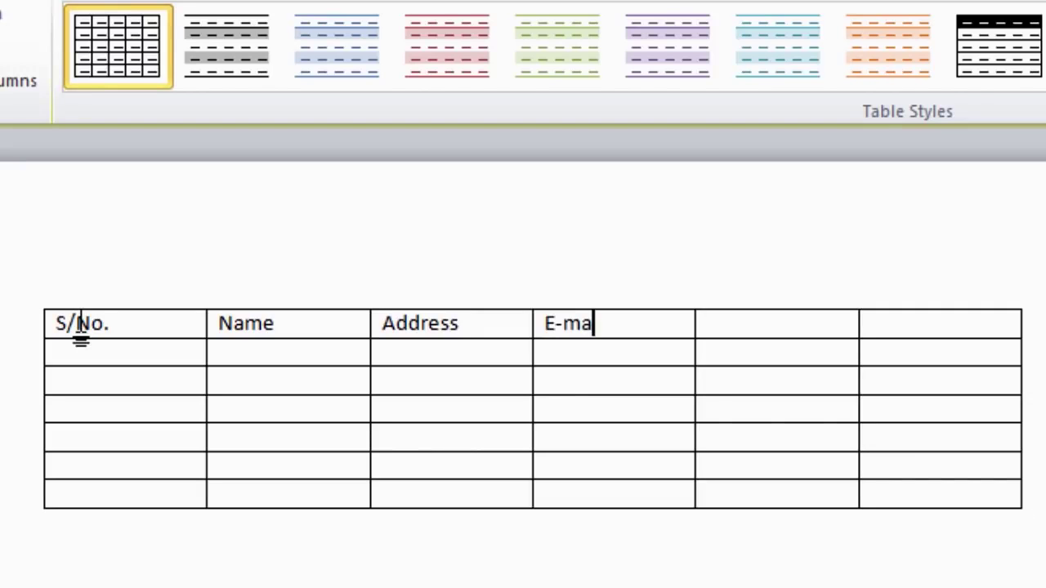
text(il)
key(Tab)
text(Cell No.)
key(Tab)
text(Phone No.)
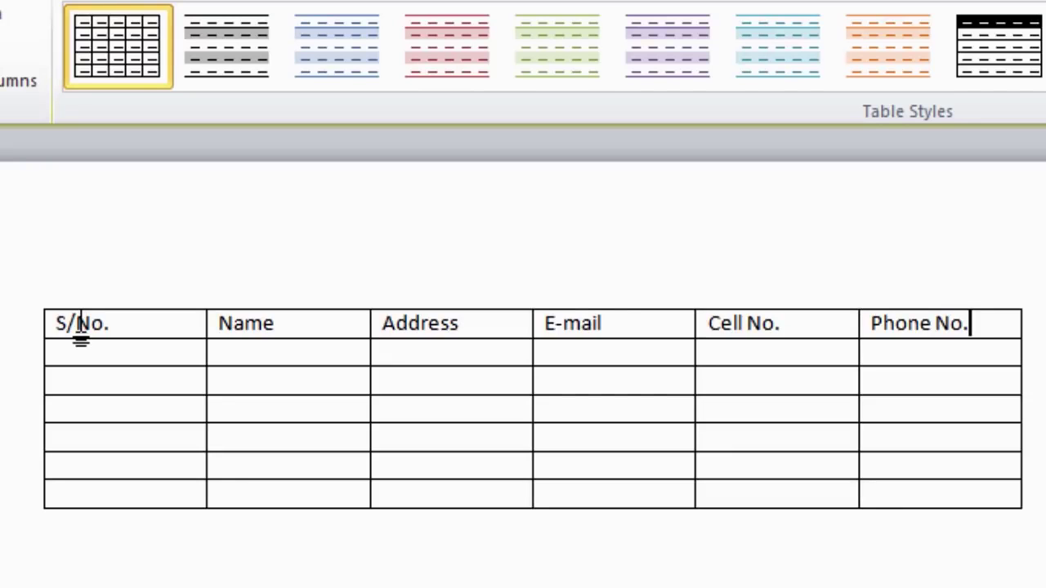
key(BackSpace)
text(.)
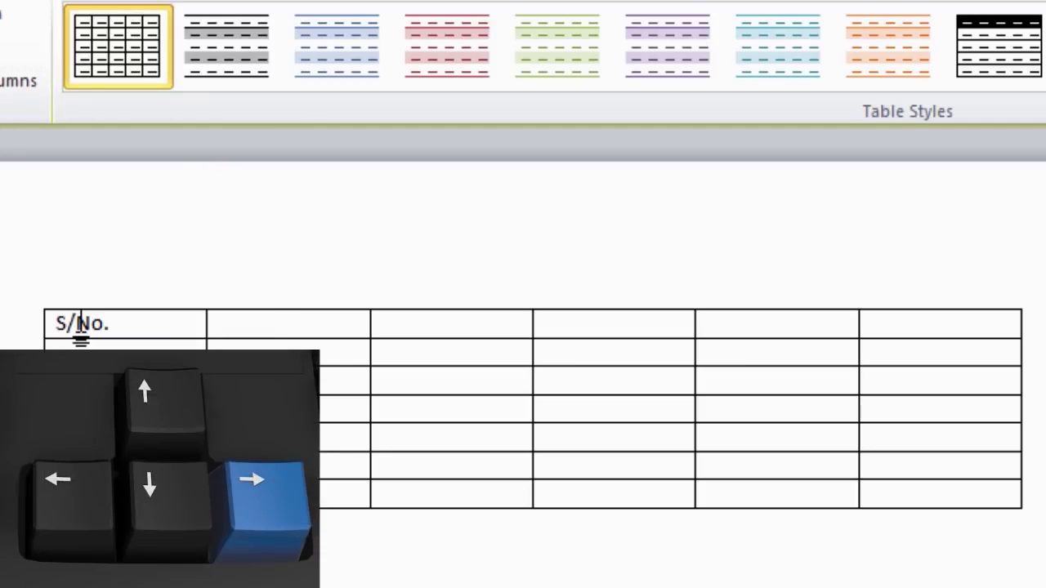
- Enter Name and Address headings, fixing the missing d in Address
key(Right)
text(N)
text(ame)
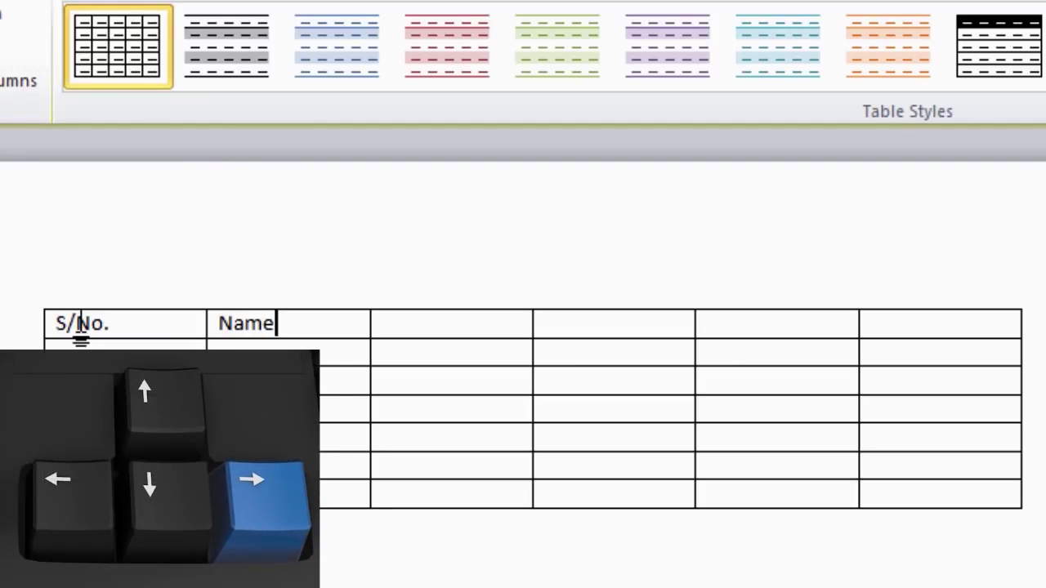
key(Right)
text(Adress)
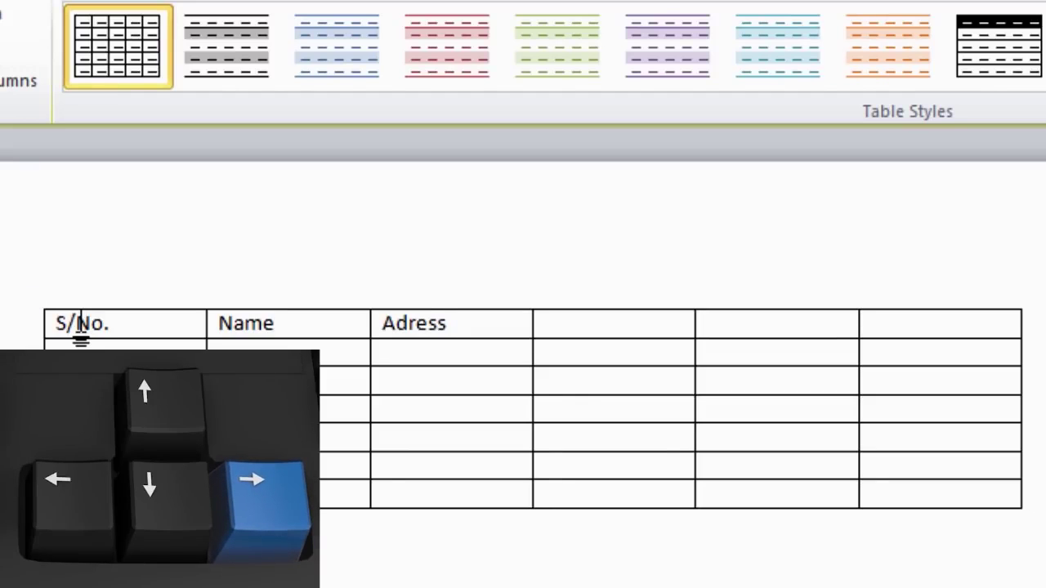
key(Left)
key(Left)
key(Left)
key(Left)
text(d)
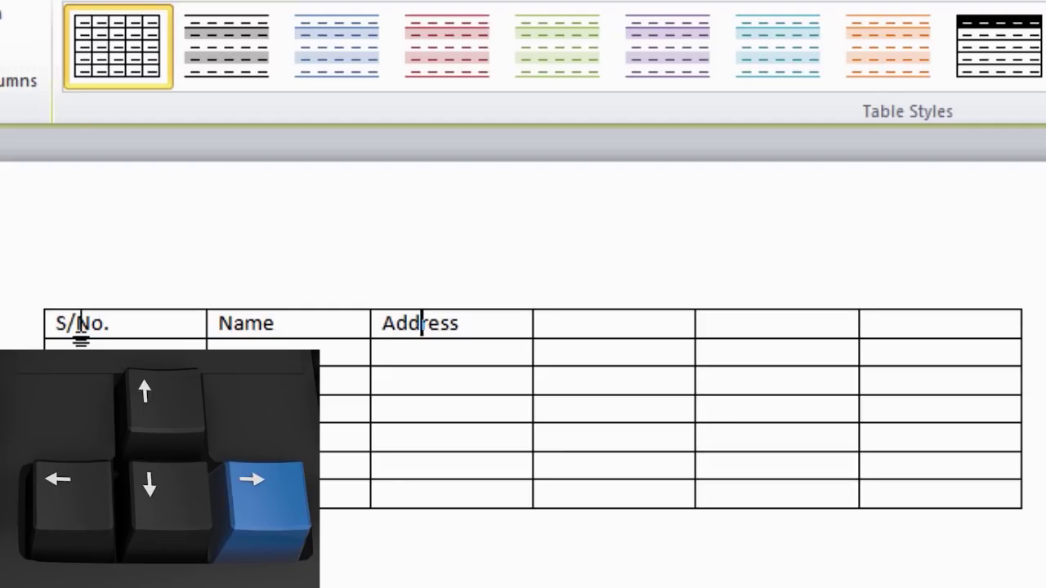
- Enter the E-mail, Cell No. and Phone No. headings in the next cells
key(Right)
key(Right)
key(Right)
key(Right)
key(Right)
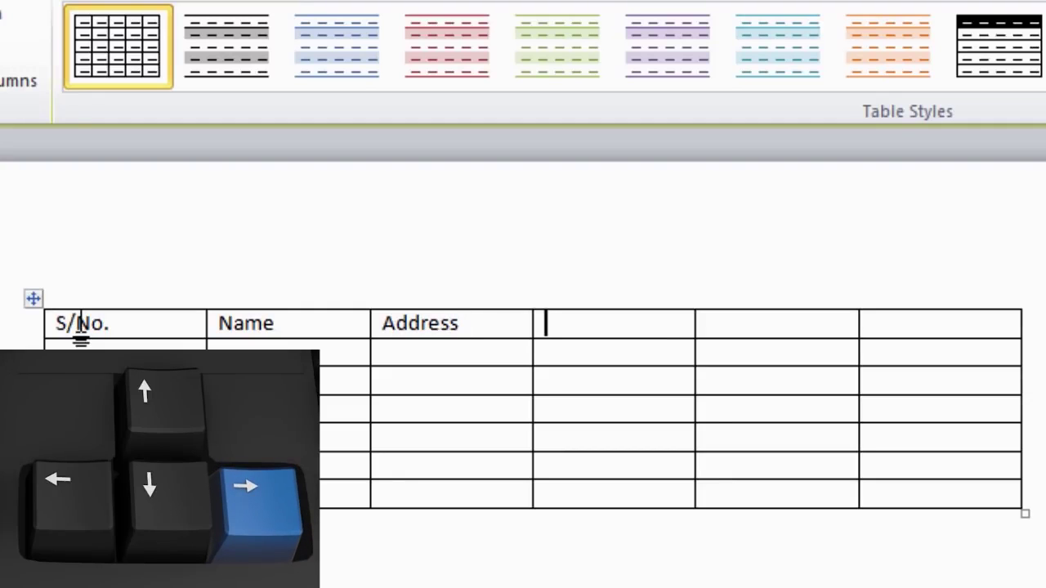
text(E-mail)
key(Right)
text(Cell No.)
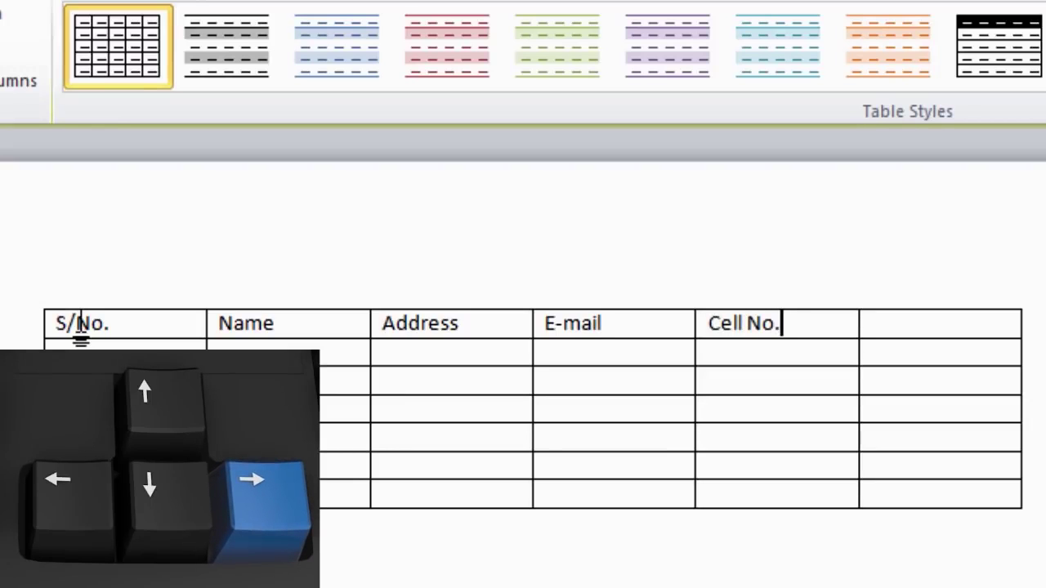
key(Right)
text(Pho)
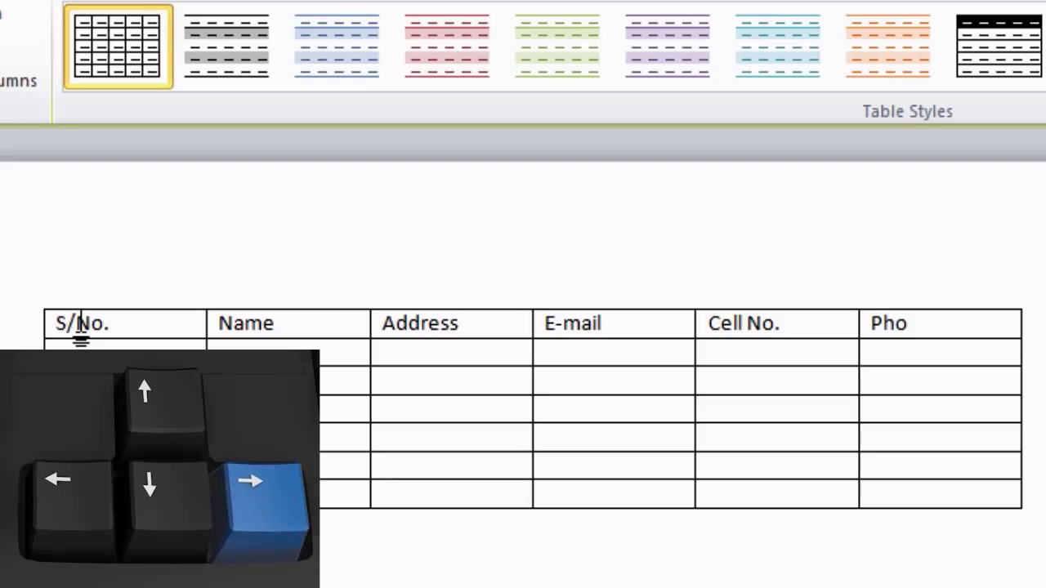
text(ne No.)
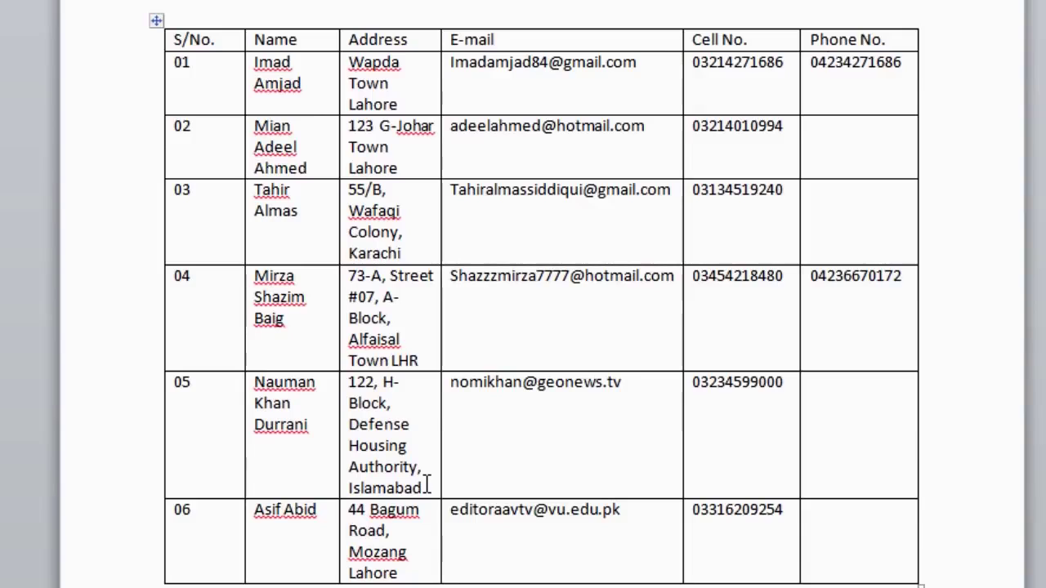
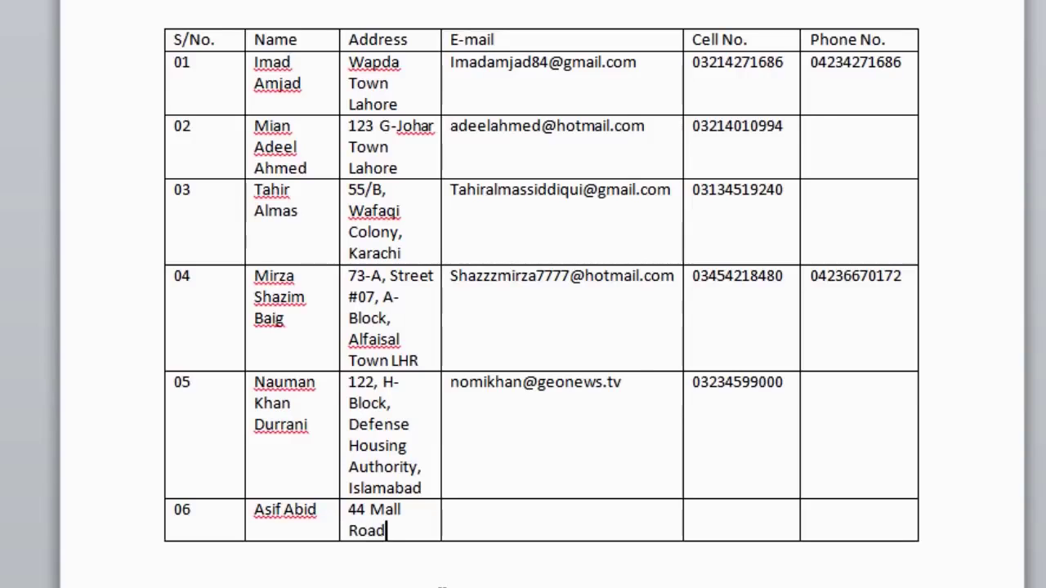
- Complete row 06 with the contact's street address, e-mail address and cell number
click(451, 509)
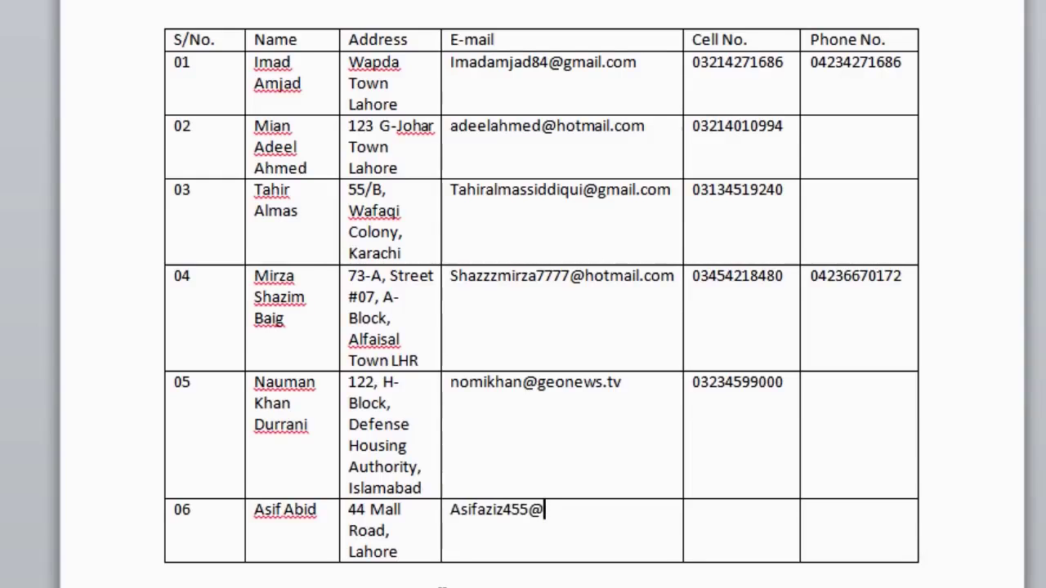
click(693, 509)
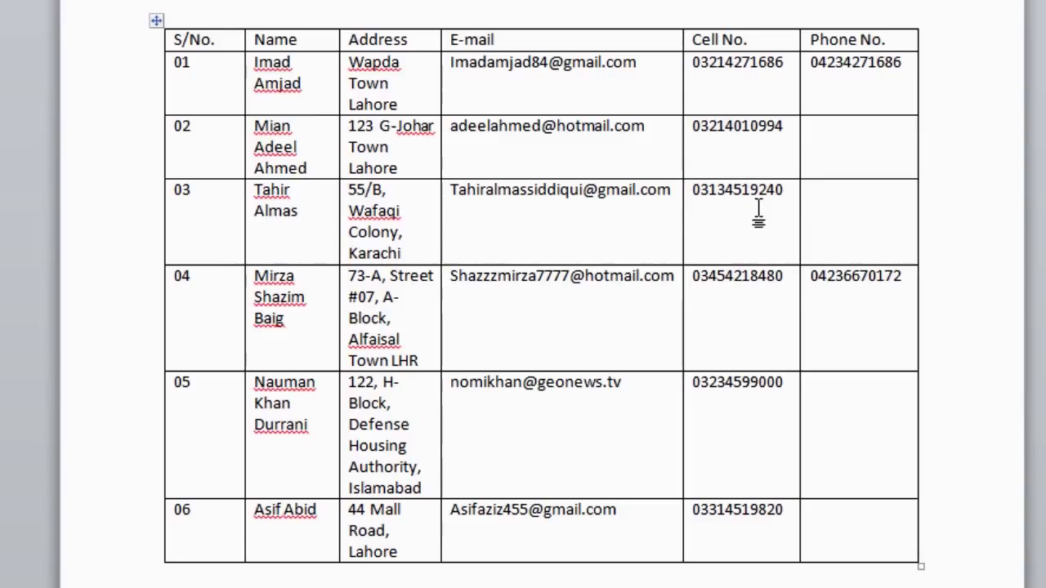
- Replace the cell number in row 03 with the contact's new number
mouse_move(793, 188)
mouse_down()
mouse_move(717, 198)
mouse_move(694, 189)
mouse_up()
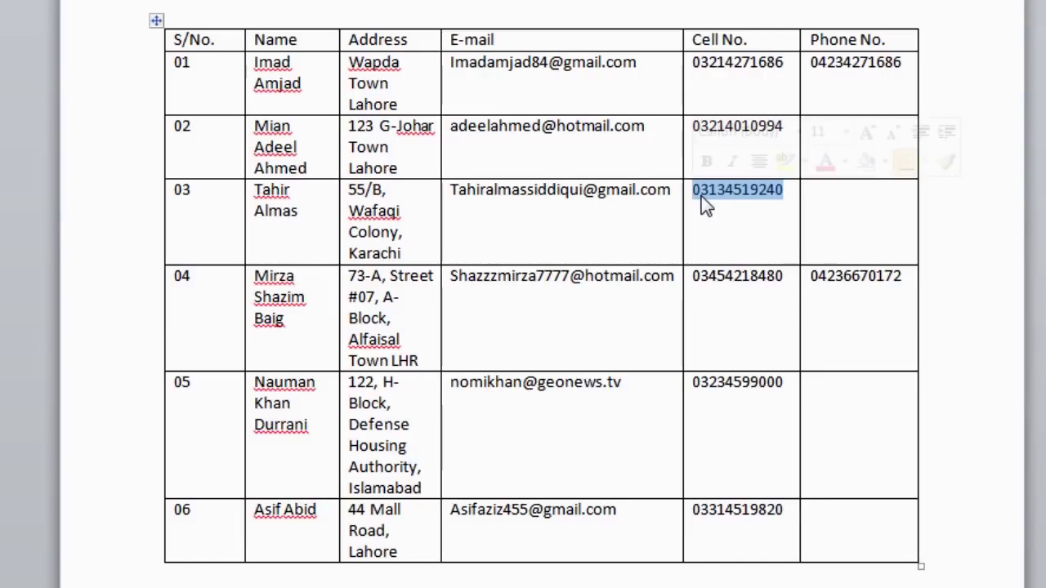
key(Delete)
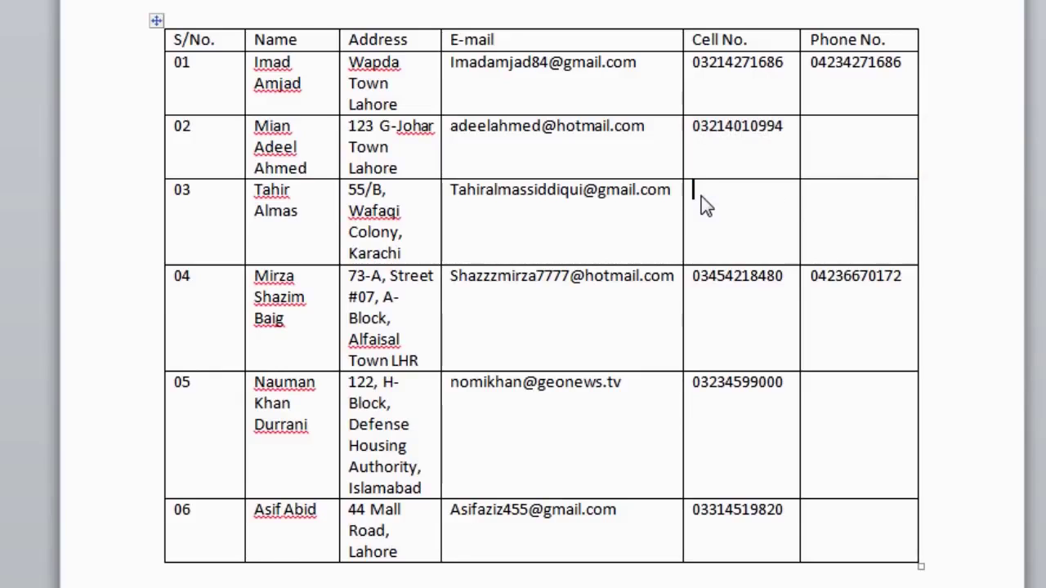
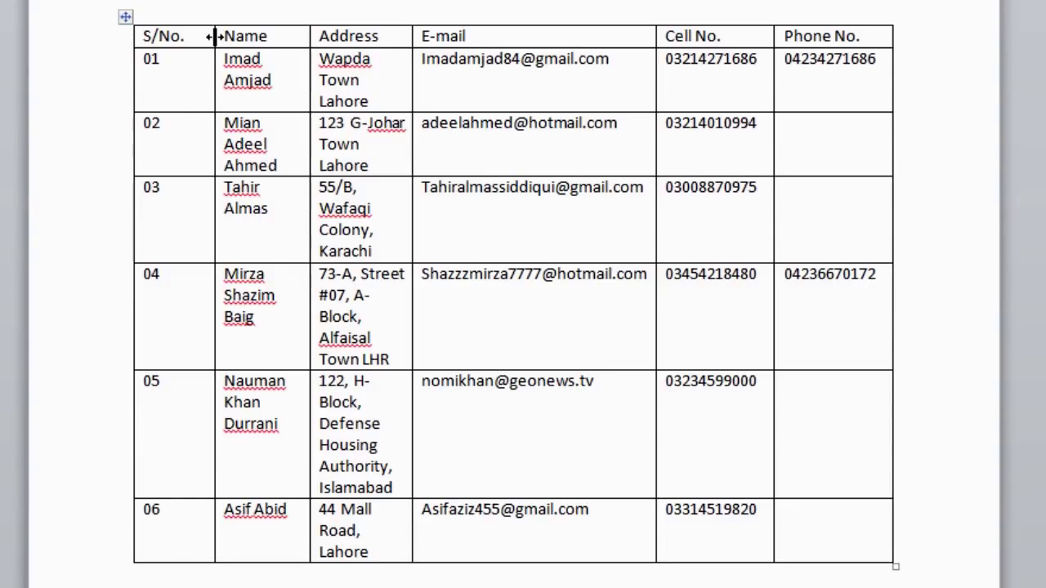
- Drag the S/No.–Name column border left to widen the Name column
drag(215, 36, 215, 36)
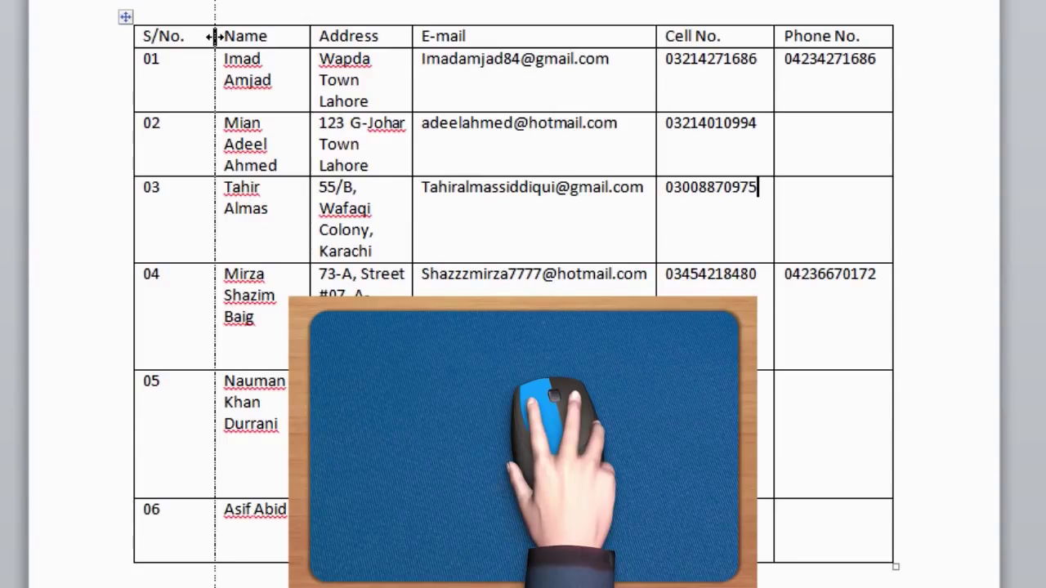
drag(214, 36, 187, 42)
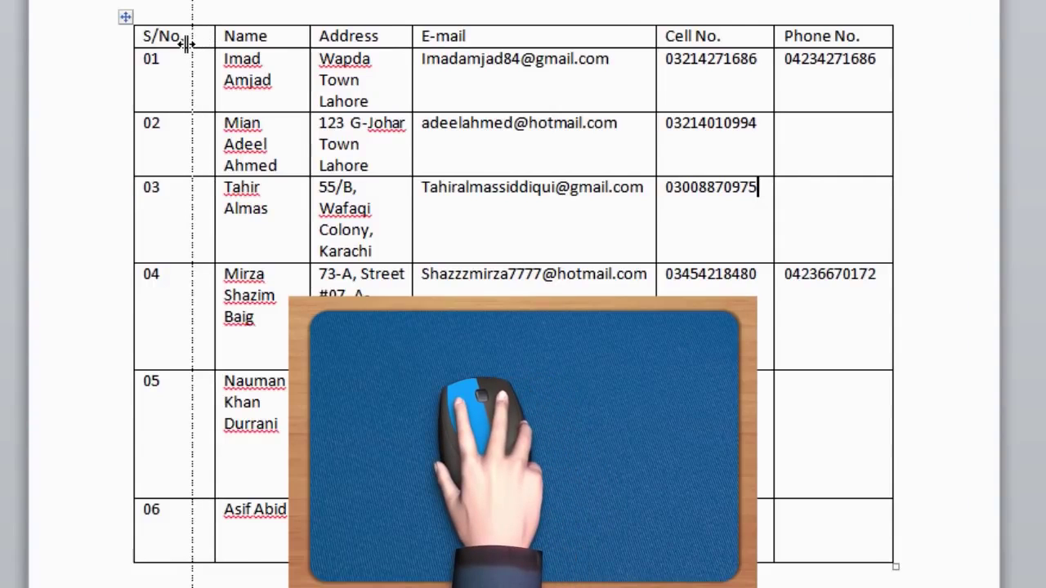
drag(187, 43, 189, 48)
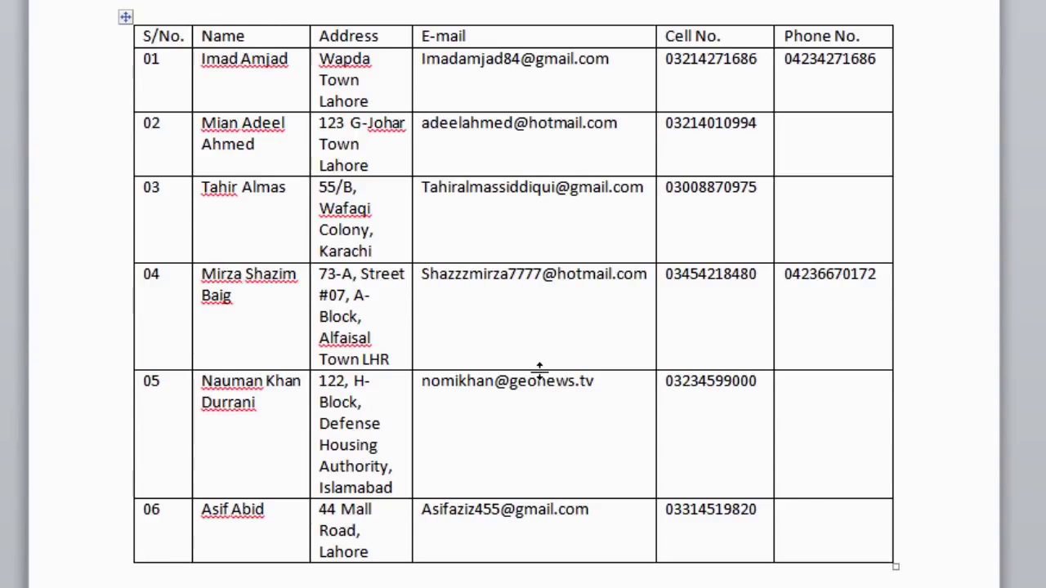
drag(539, 370, 539, 402)
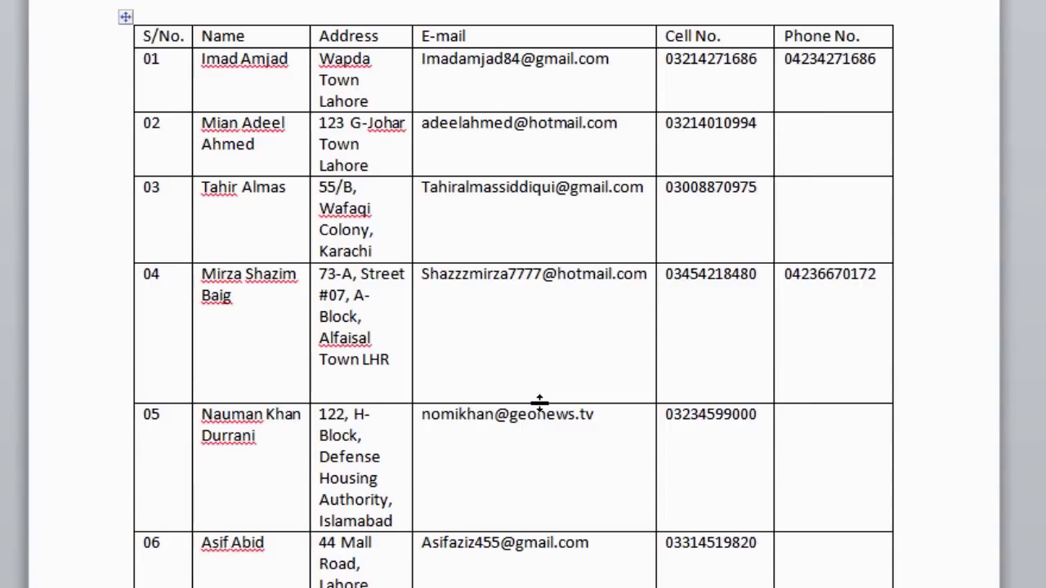
drag(539, 402, 545, 368)
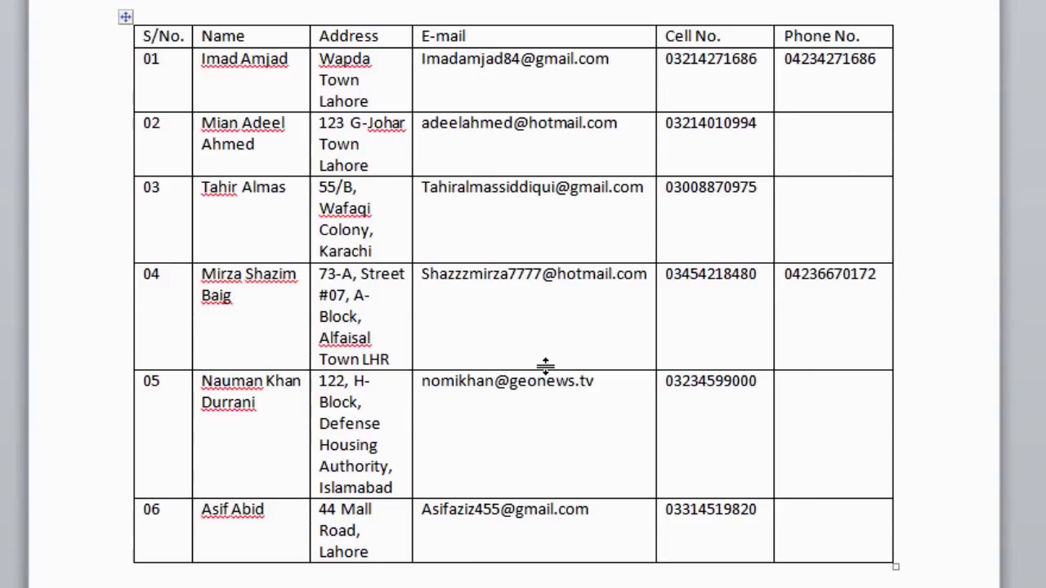
click(289, 35)
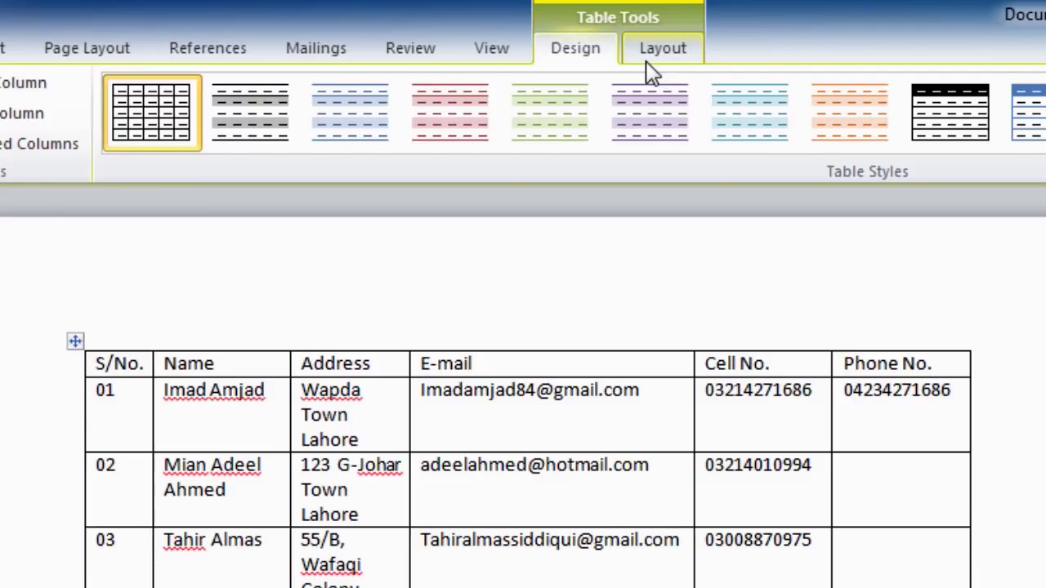
- Switch to the Table Tools Layout tab for the contact table
click(652, 72)
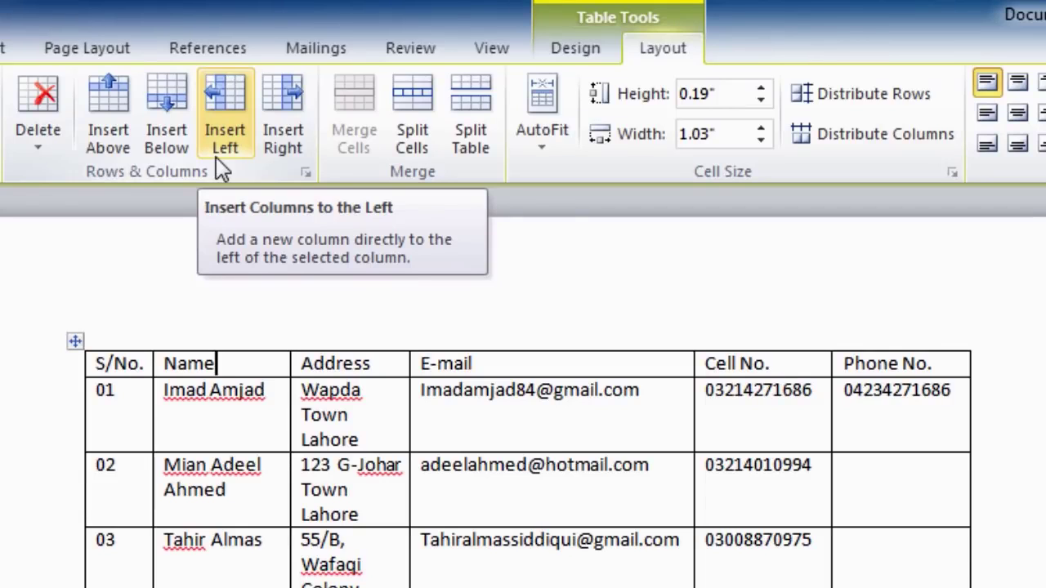
- Insert a blank column between Name and Address, then place the cursor in row 03
click(274, 142)
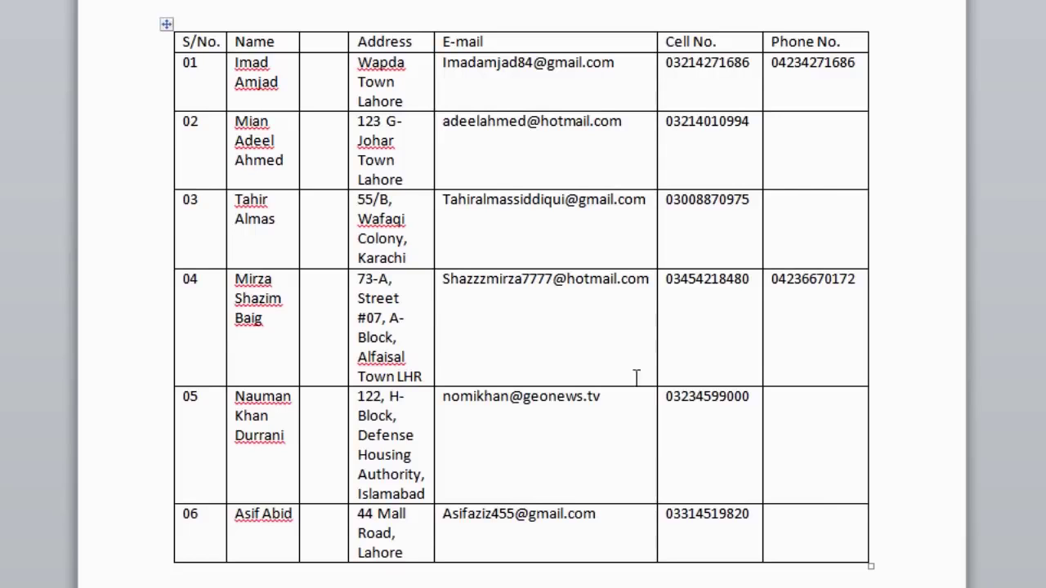
click(200, 202)
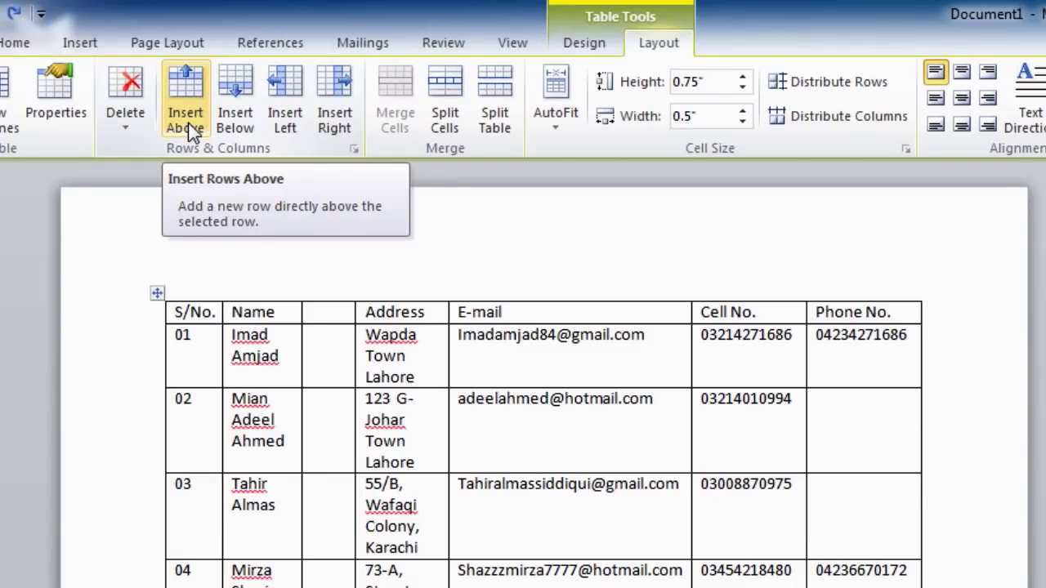
click(237, 104)
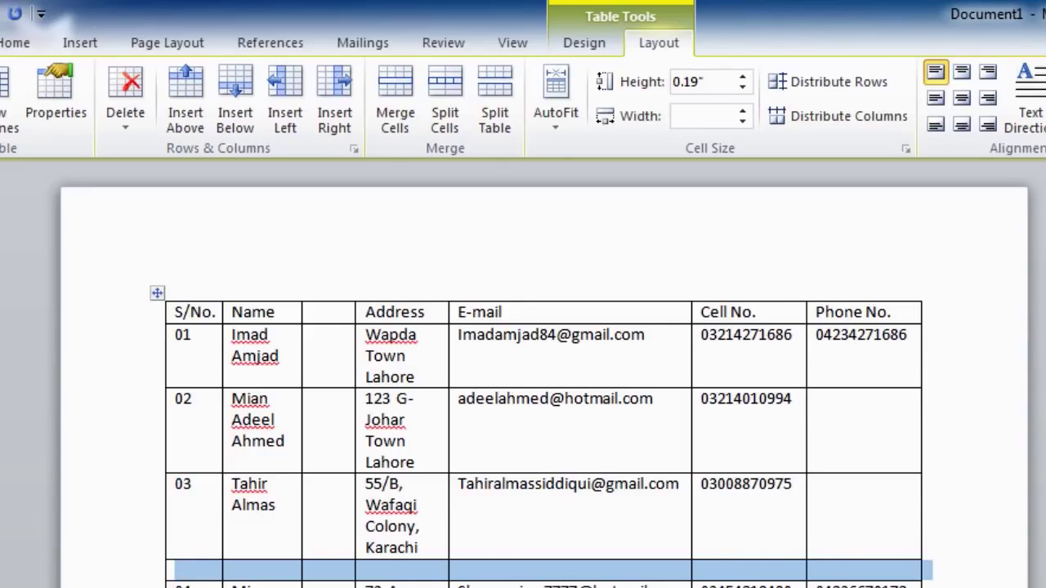
key(Down)
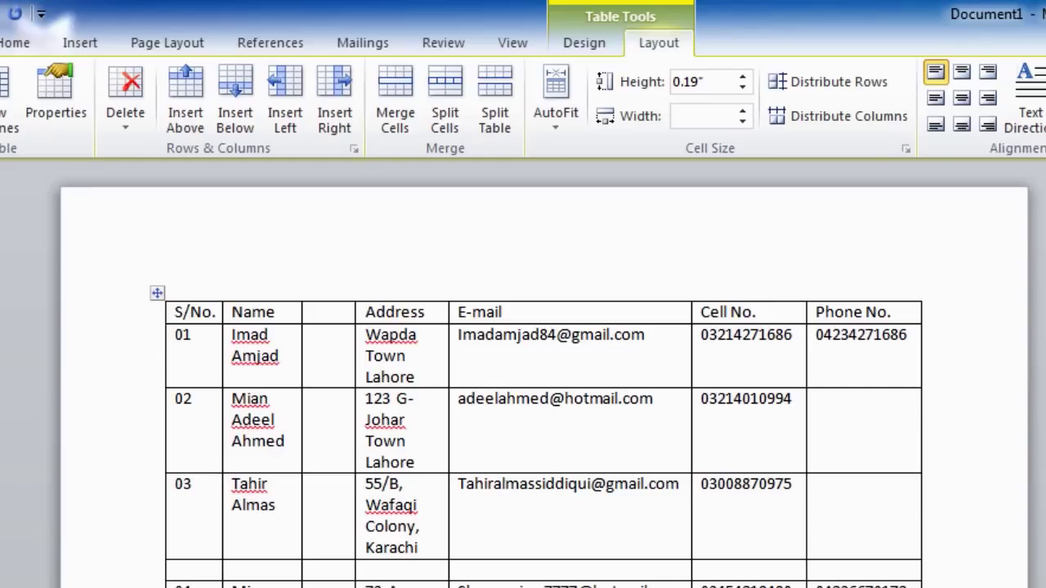
click(159, 570)
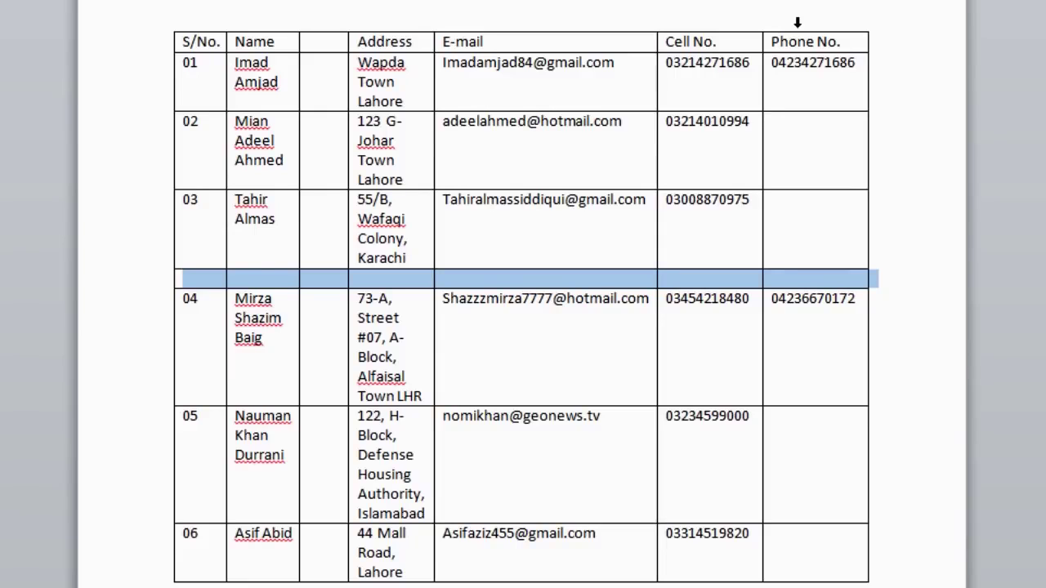
- Select the Phone No. column and remove it with Delete Columns
click(797, 23)
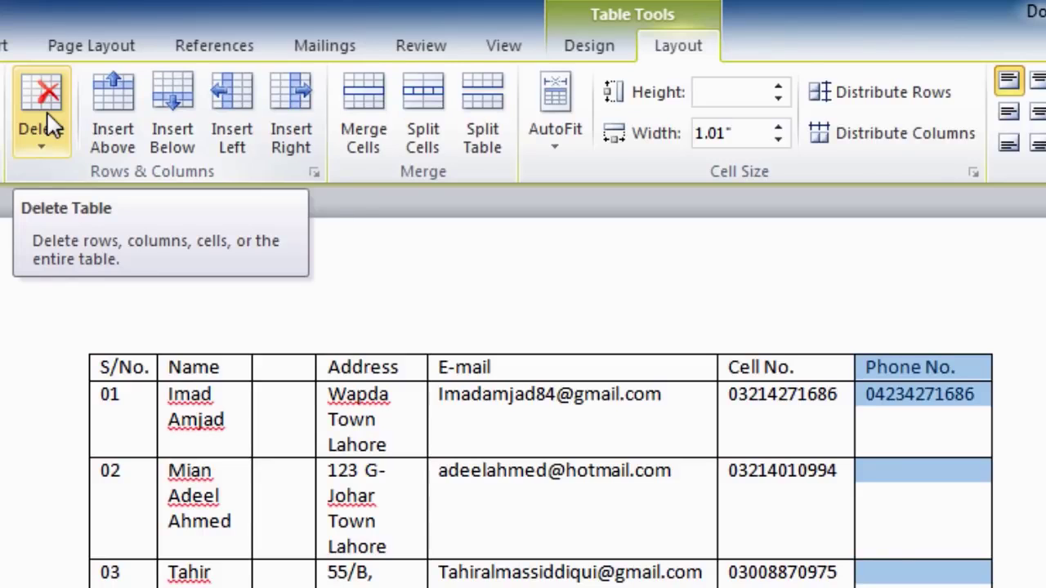
click(51, 124)
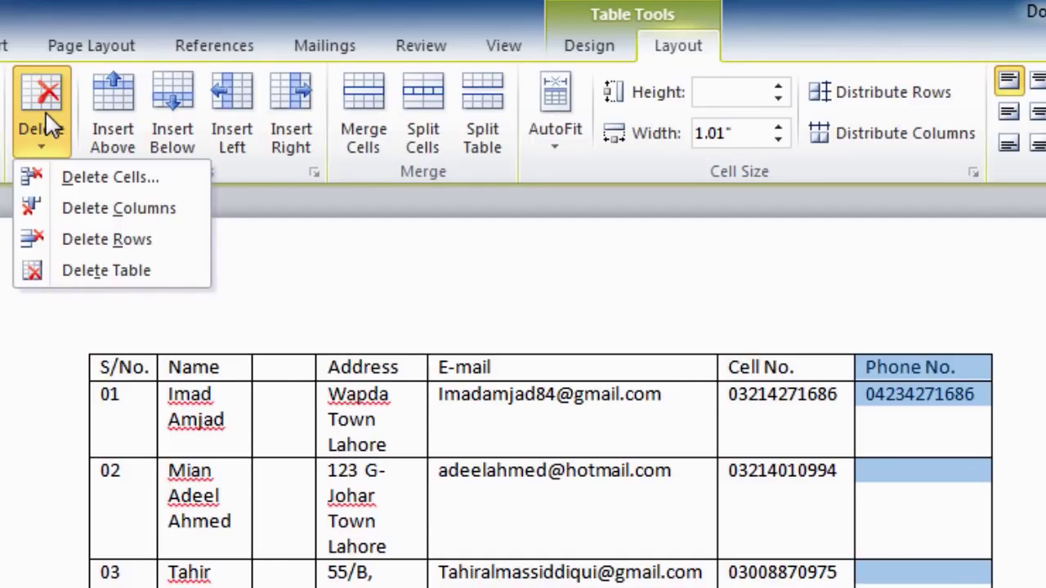
click(74, 210)
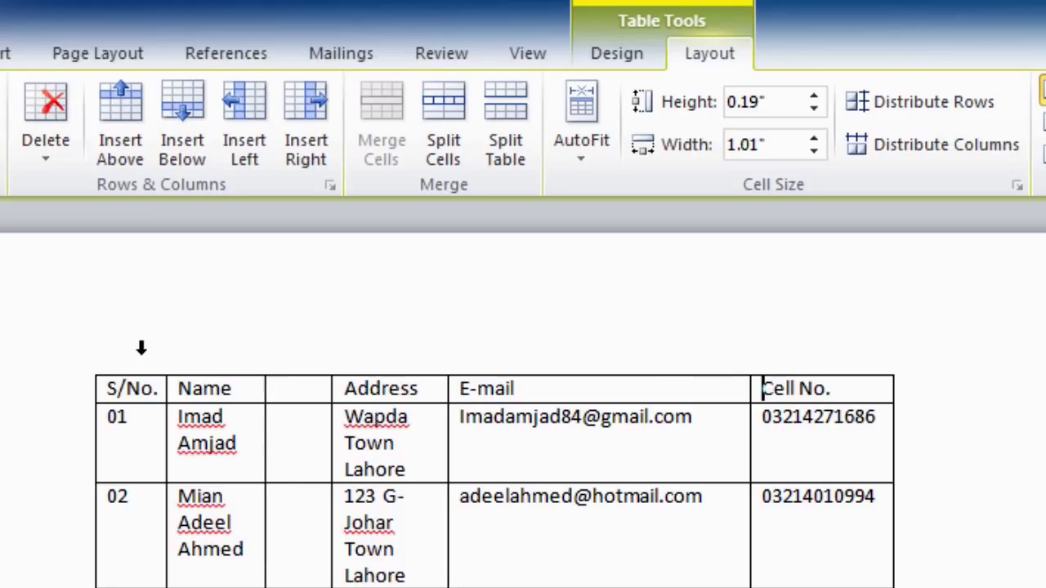
- Delete the S/No., Name and blank columns using Layout > Delete > Delete Columns
click(142, 348)
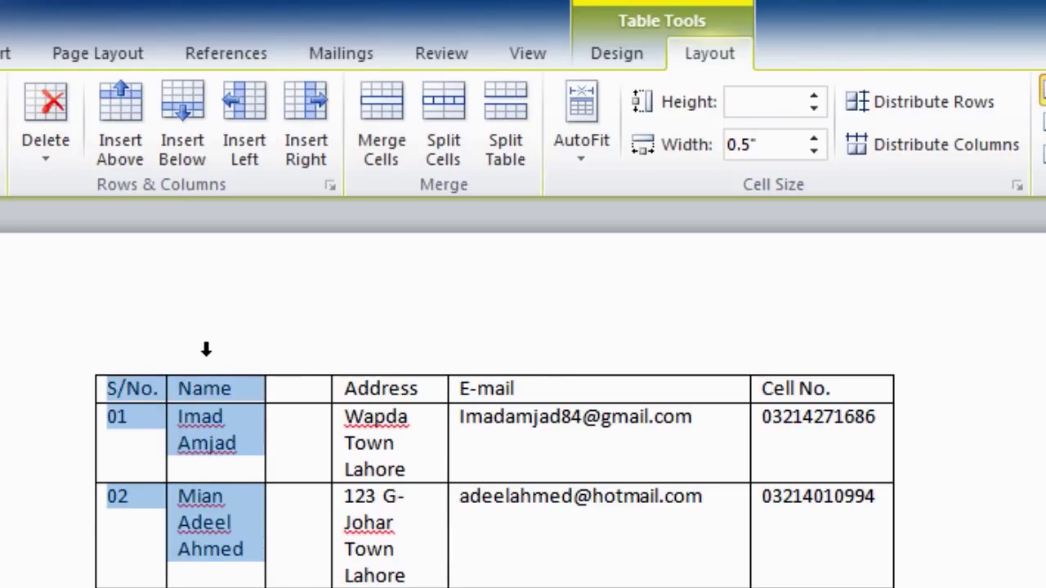
drag(141, 348, 269, 371)
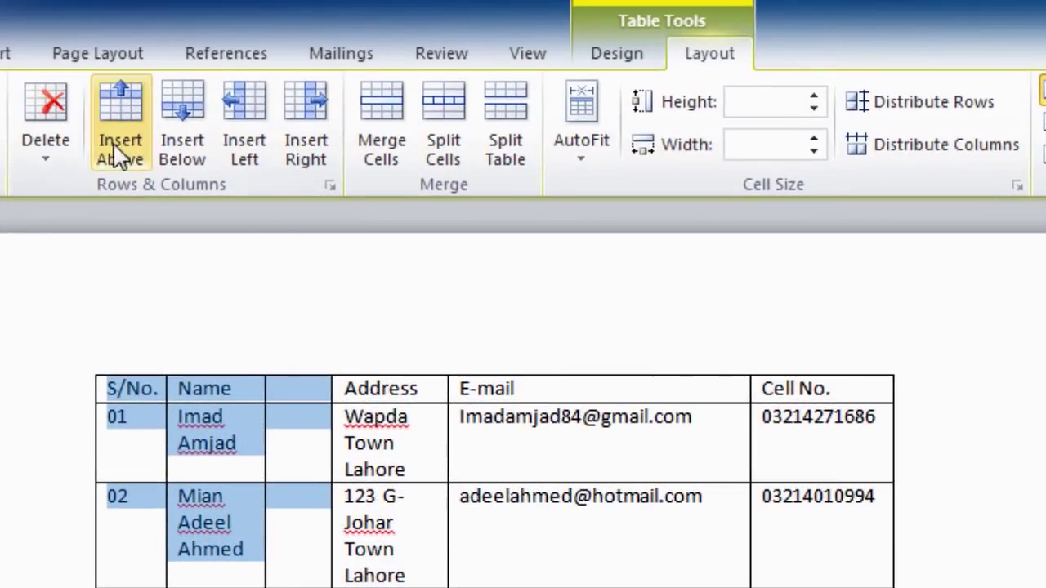
click(54, 112)
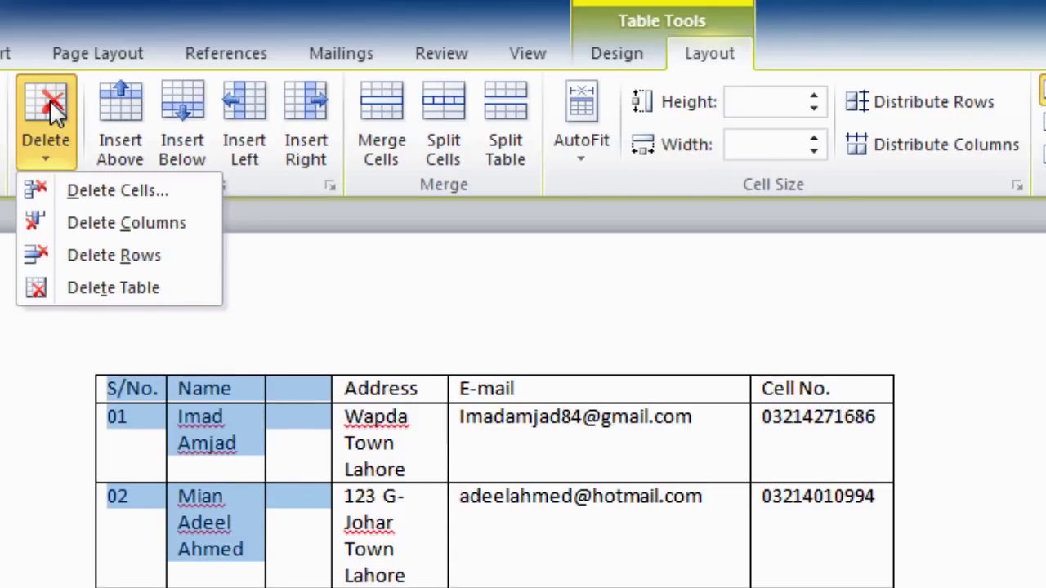
click(72, 233)
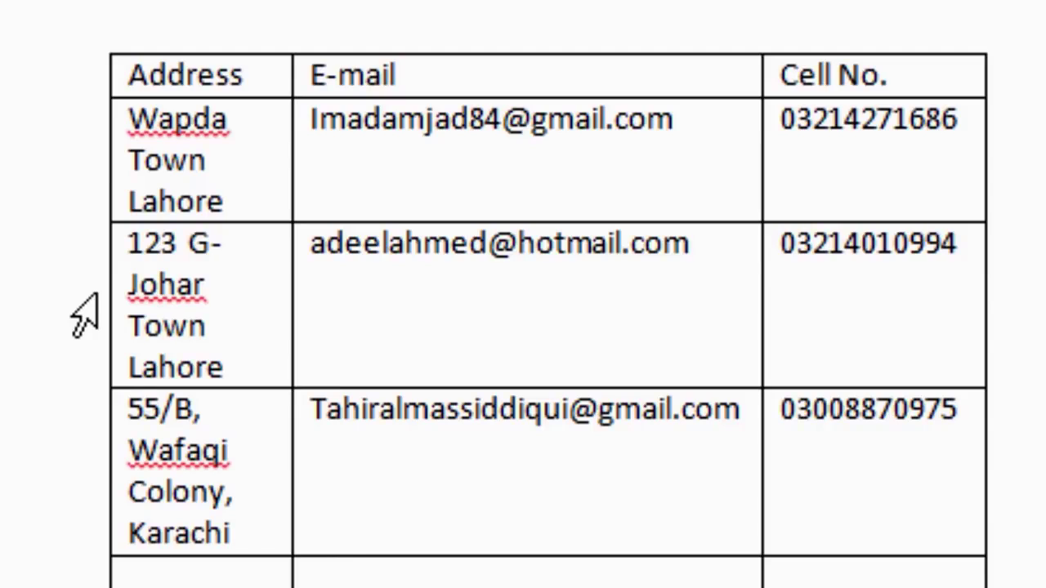
click(78, 343)
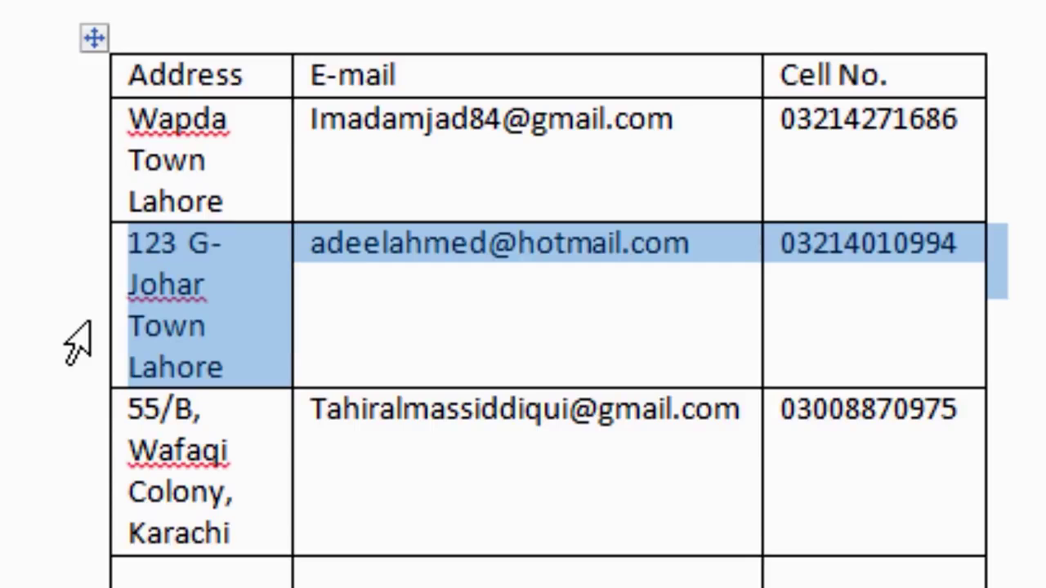
drag(77, 343, 245, 576)
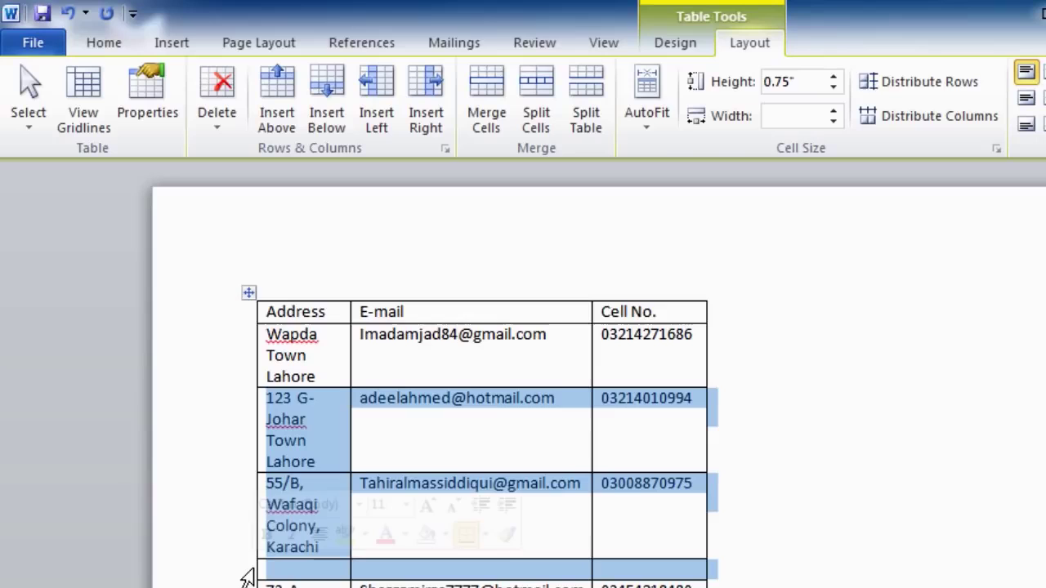
click(225, 107)
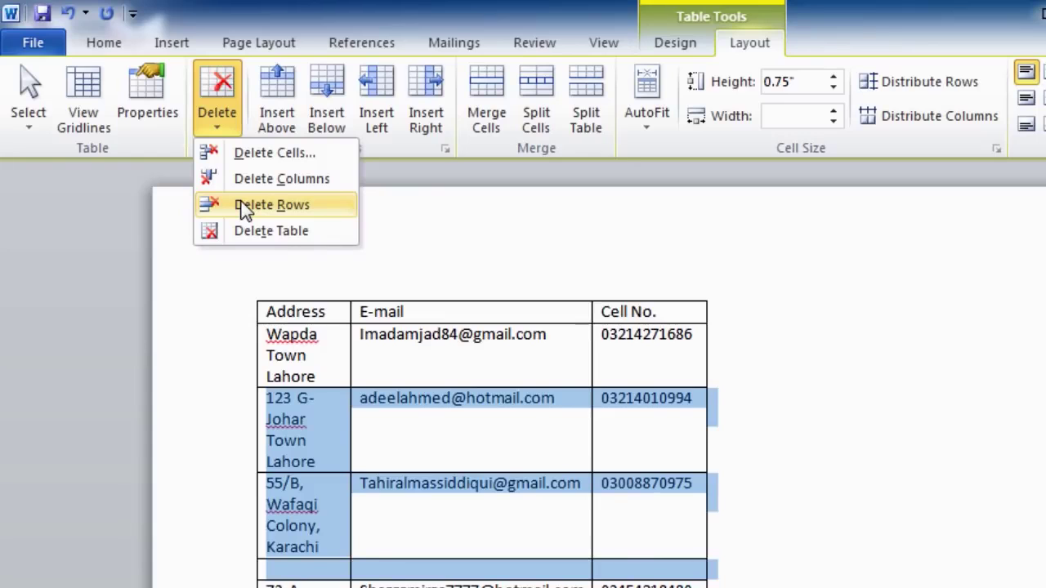
click(245, 207)
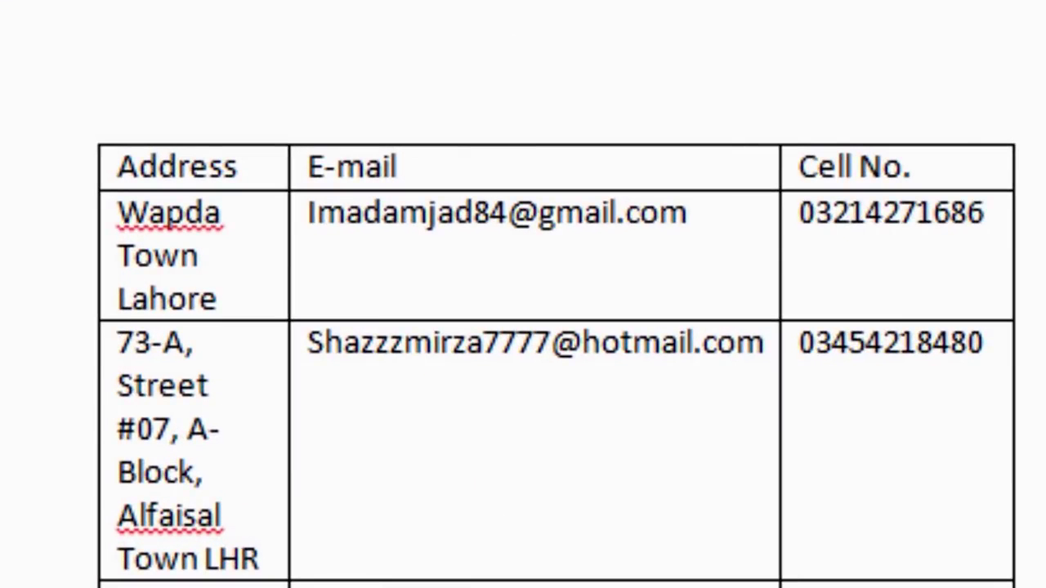
click(54, 470)
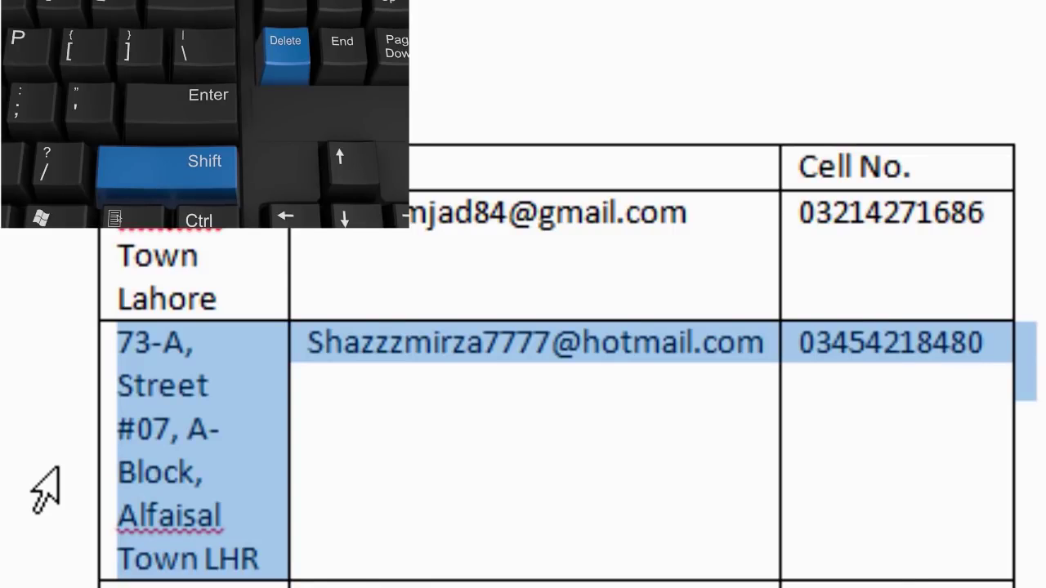
key(shift+Delete)
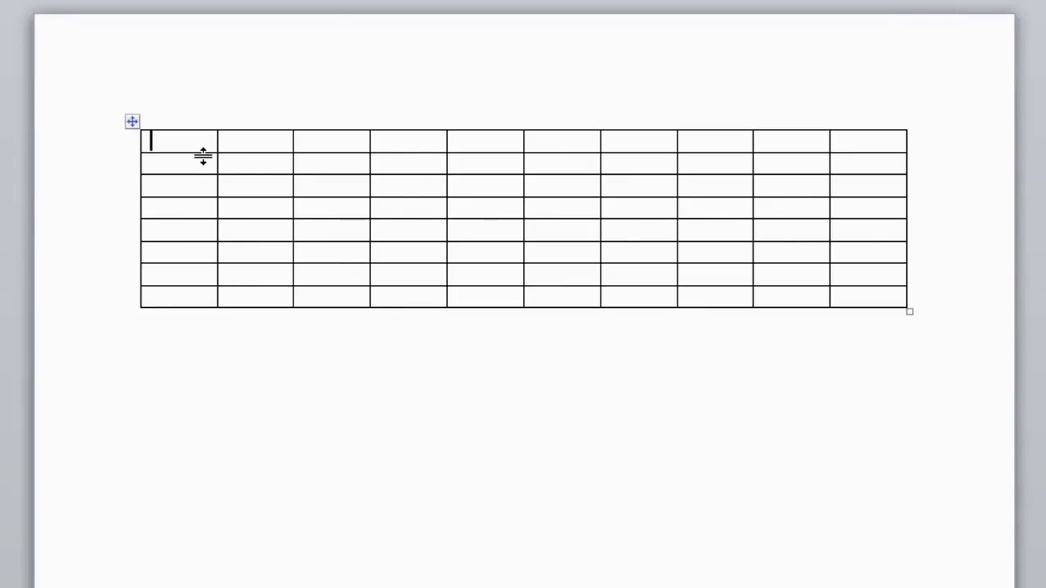
- Drag the first, sixth and seventh rows' bottom borders down to enlarge the cells
drag(203, 153, 196, 549)
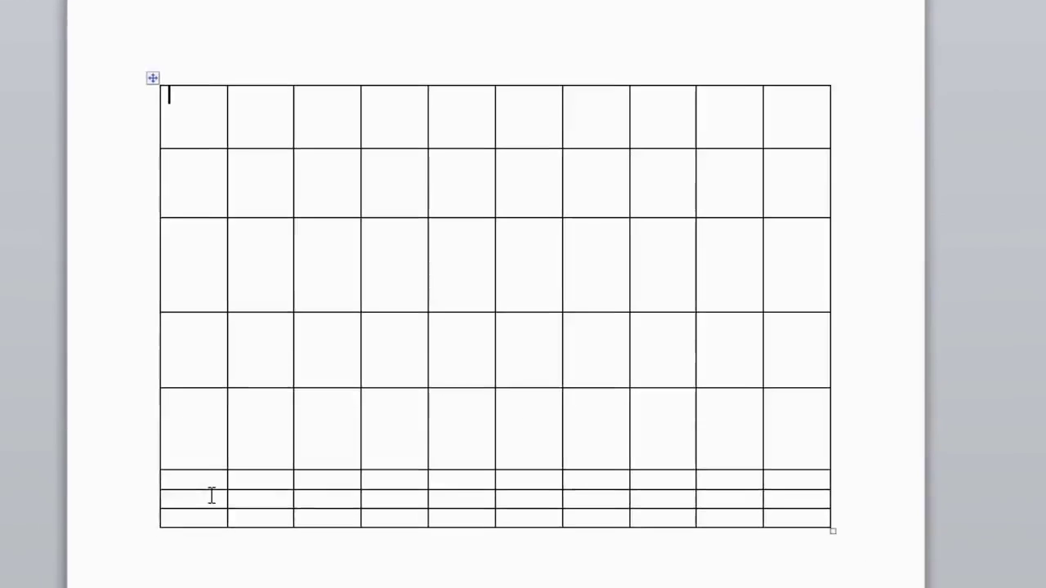
drag(225, 356, 227, 406)
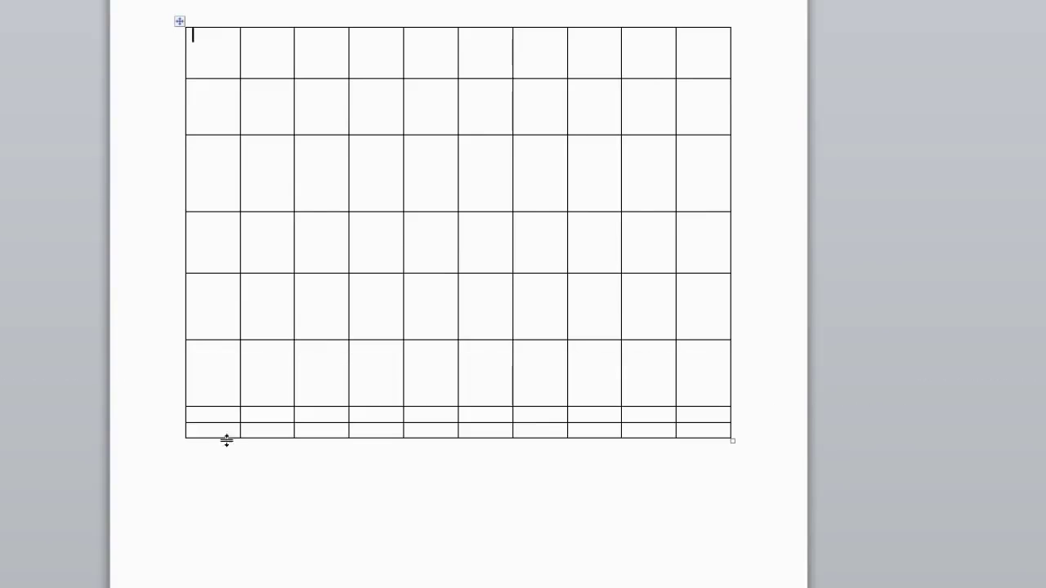
click(227, 421)
drag(227, 422, 237, 572)
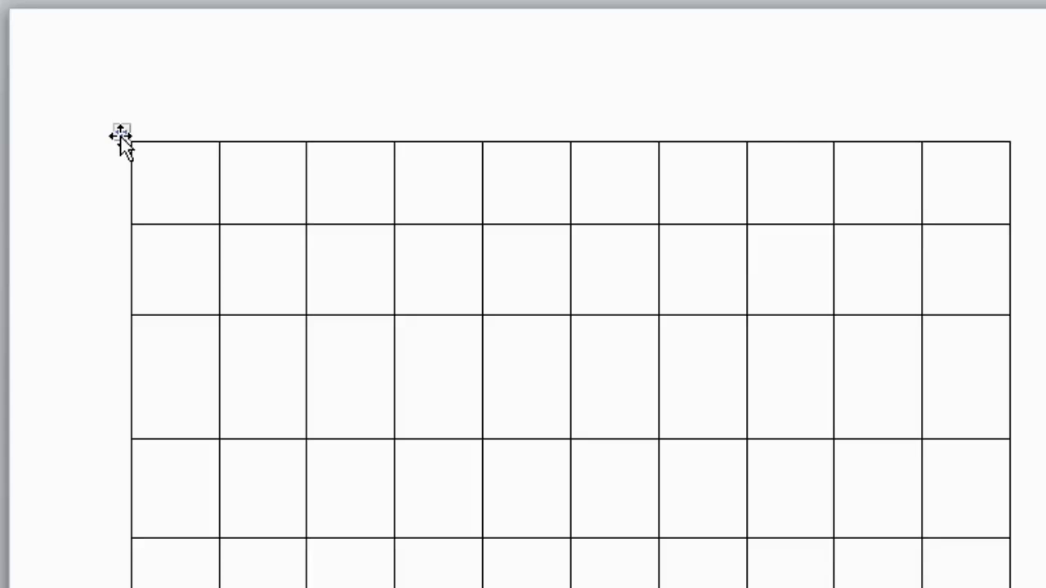
- For the whole table, choose the All border setting in Borders and Shading
click(120, 135)
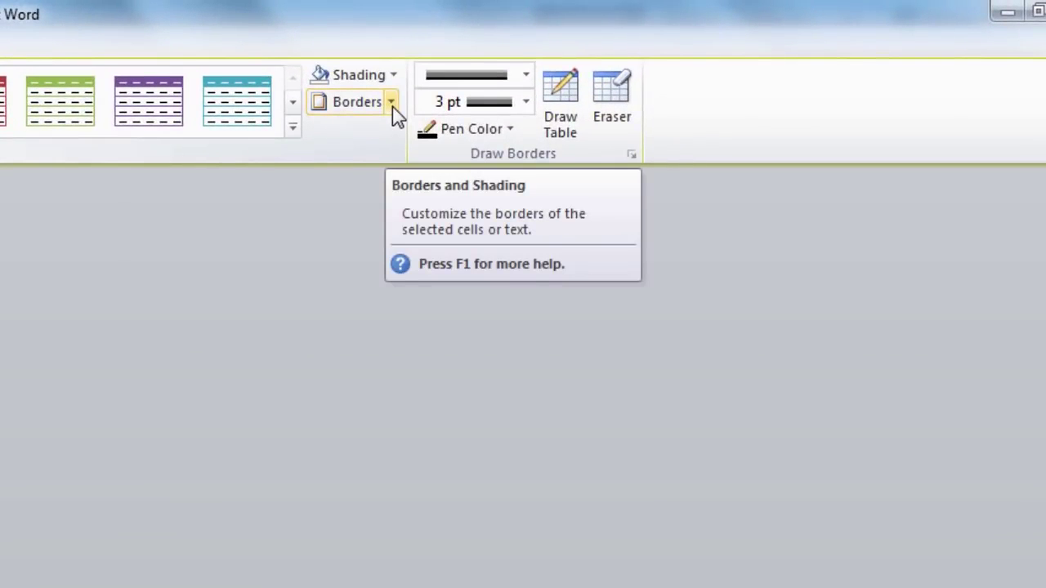
click(393, 105)
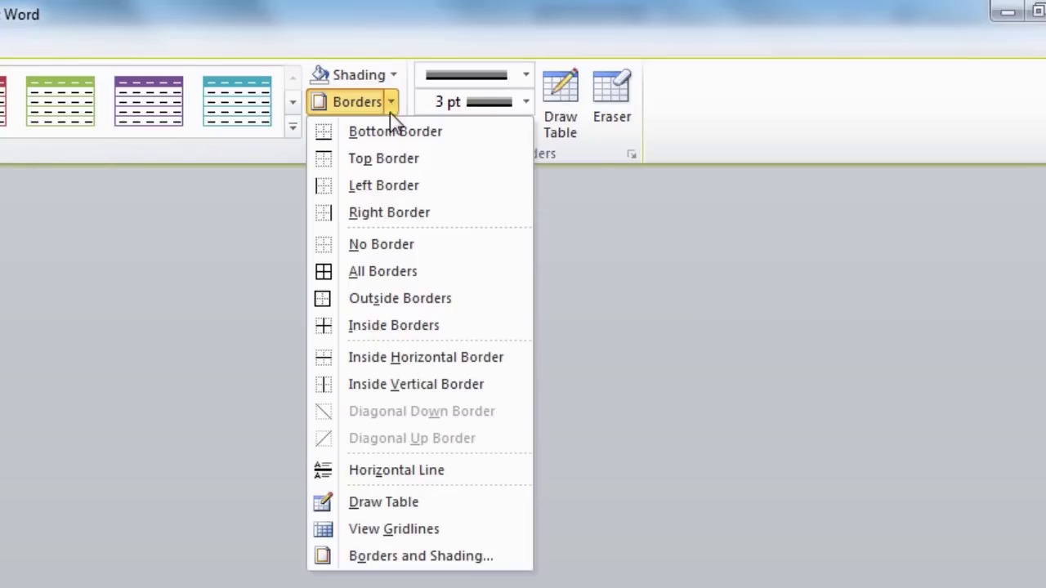
click(417, 558)
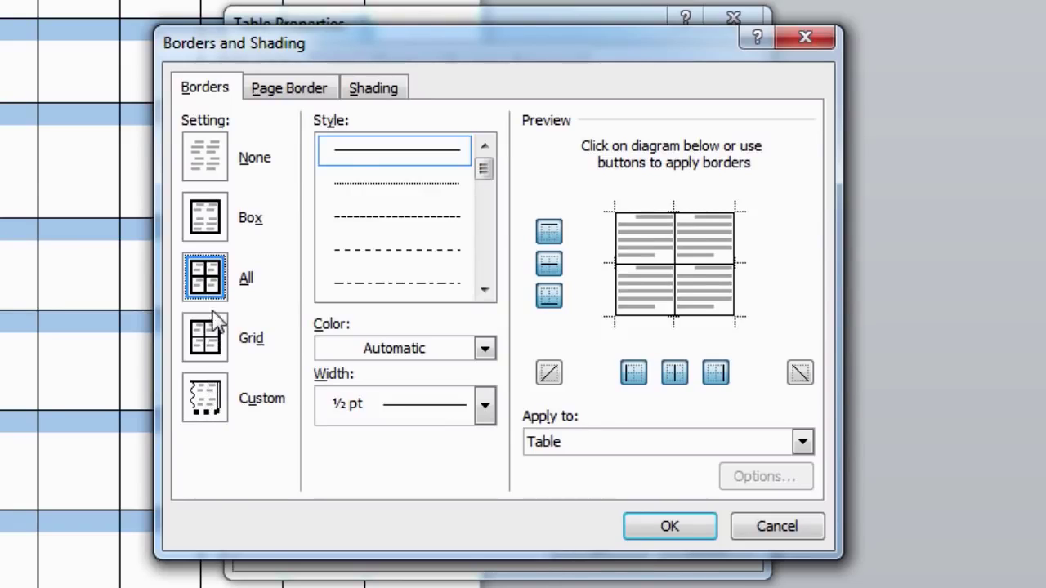
click(206, 230)
click(205, 162)
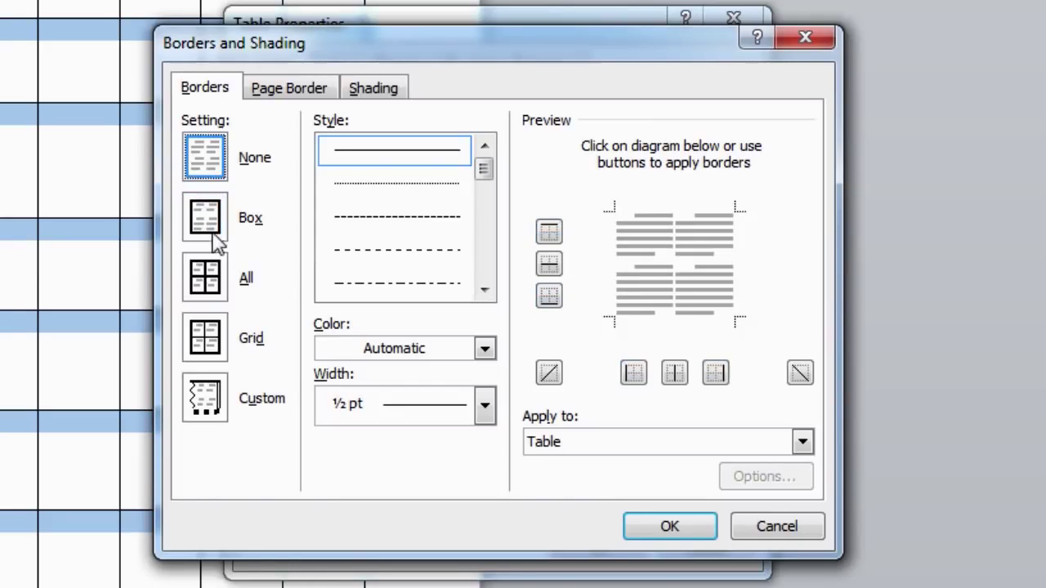
click(210, 278)
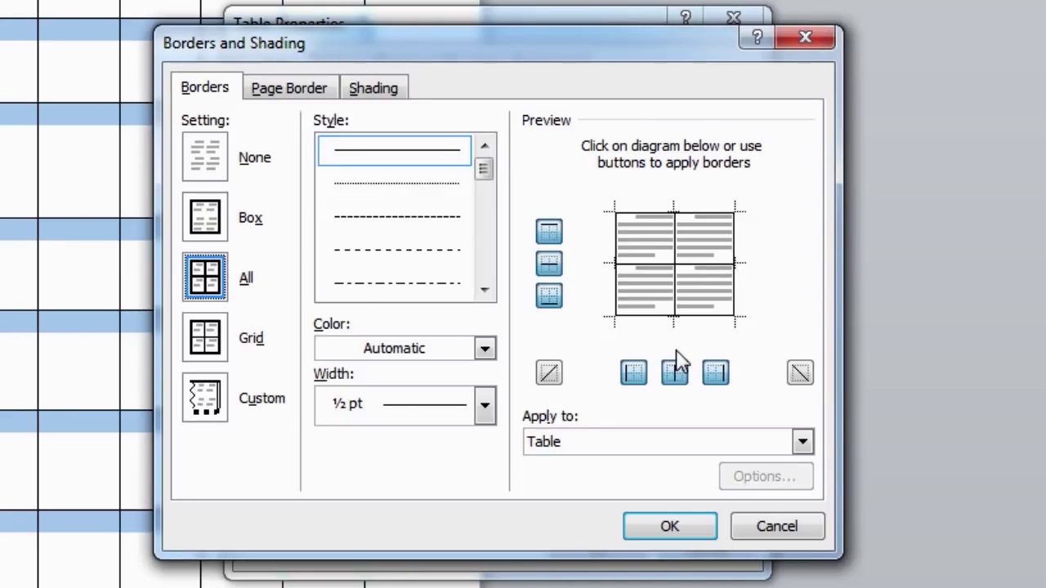
- Try dotted, dashed, dash-dot and double line styles in the border Style list
click(439, 183)
click(438, 217)
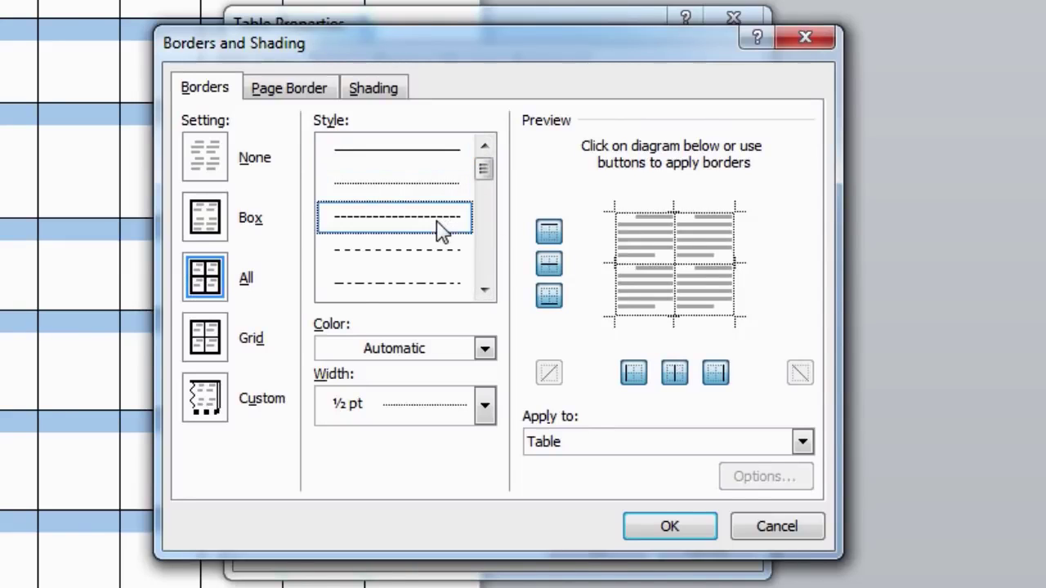
click(439, 250)
click(435, 288)
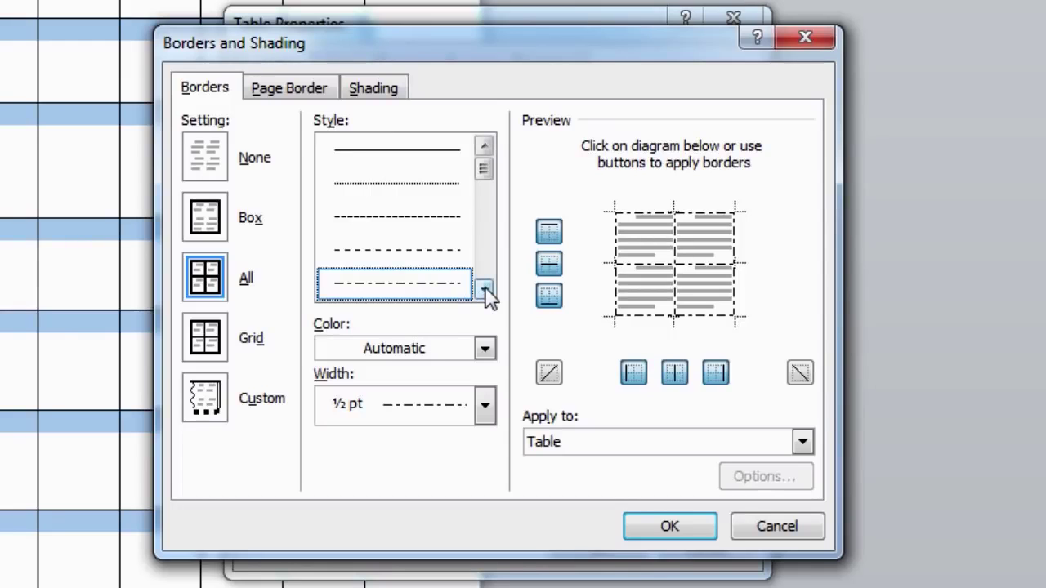
key(Down)
key(Down)
key(Down)
key(Down)
key(Down)
key(Down)
key(Down)
key(Down)
key(Up)
key(Up)
key(Up)
key(Up)
key(Up)
key(Up)
key(Up)
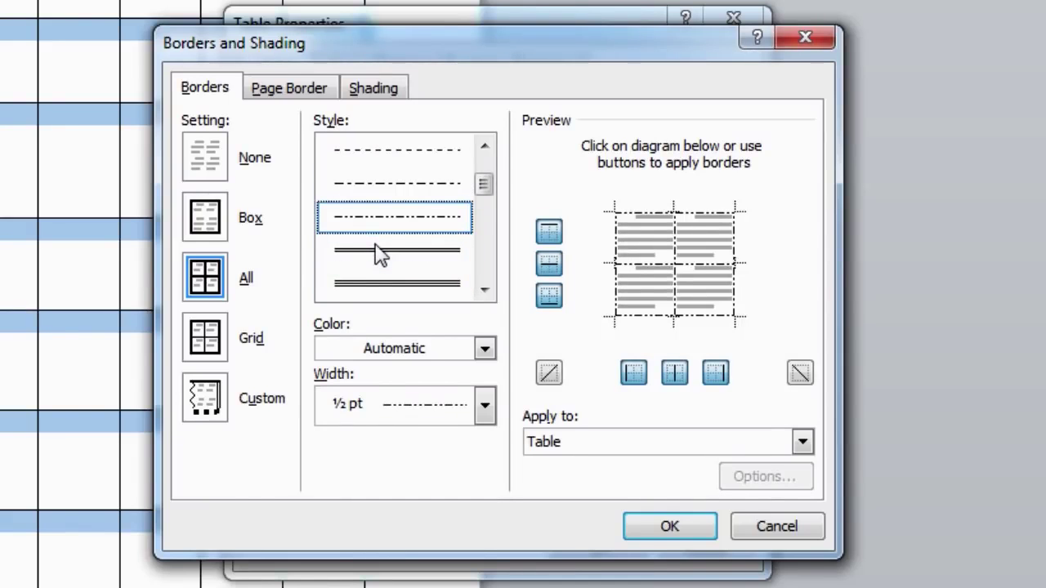
click(404, 186)
click(415, 152)
click(418, 225)
click(418, 263)
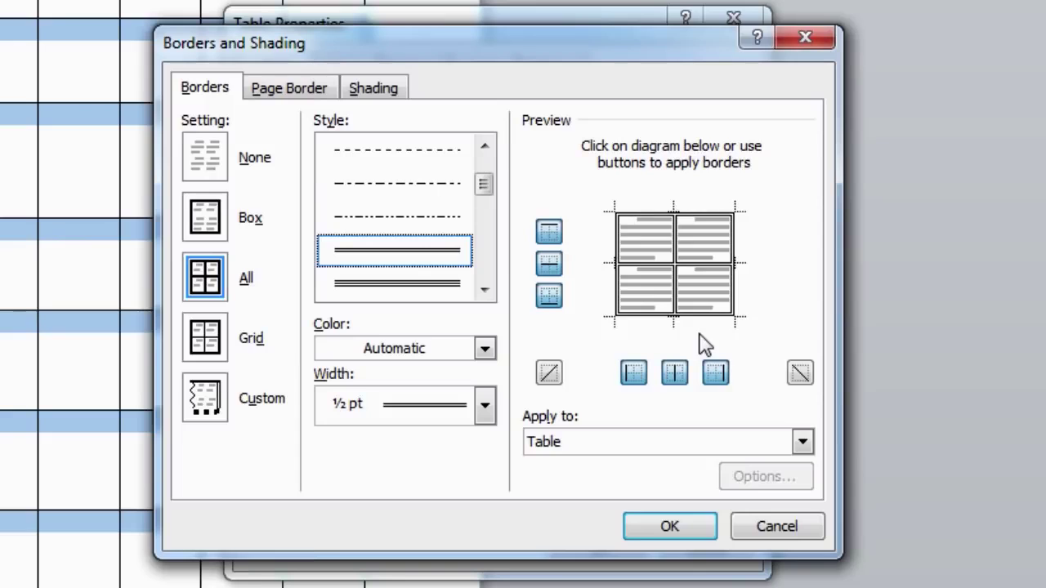
- Keep the border colour Automatic and raise the width through 1½ and 2¼ pt
click(485, 349)
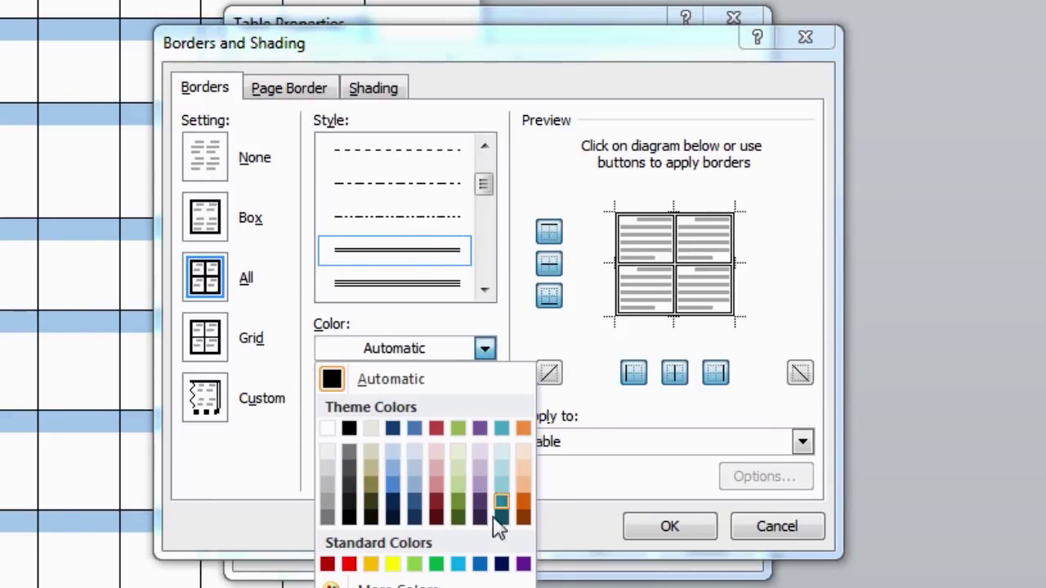
click(486, 350)
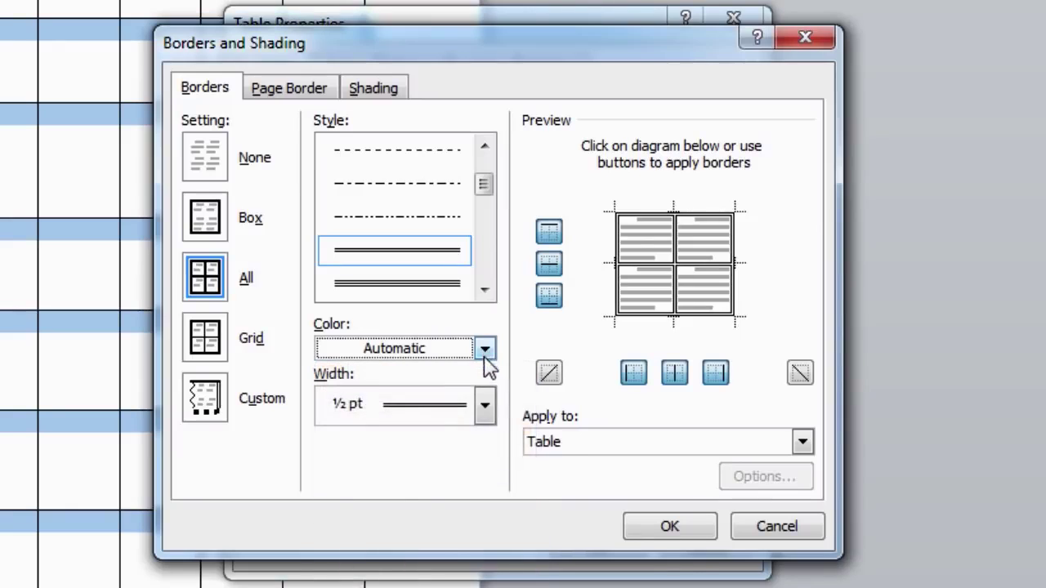
click(487, 405)
click(448, 541)
click(485, 405)
click(459, 573)
click(485, 405)
click(446, 539)
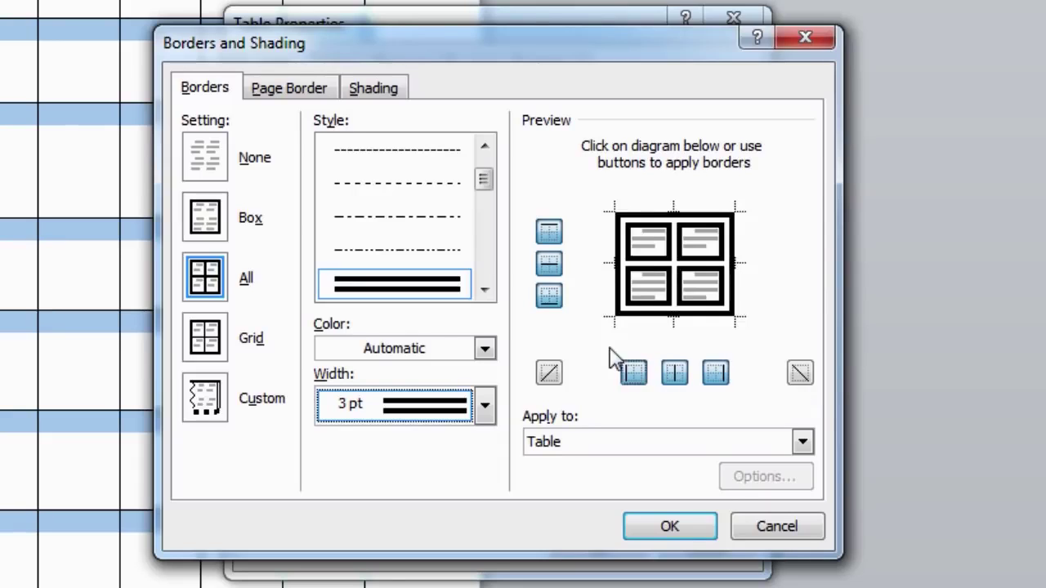
click(548, 232)
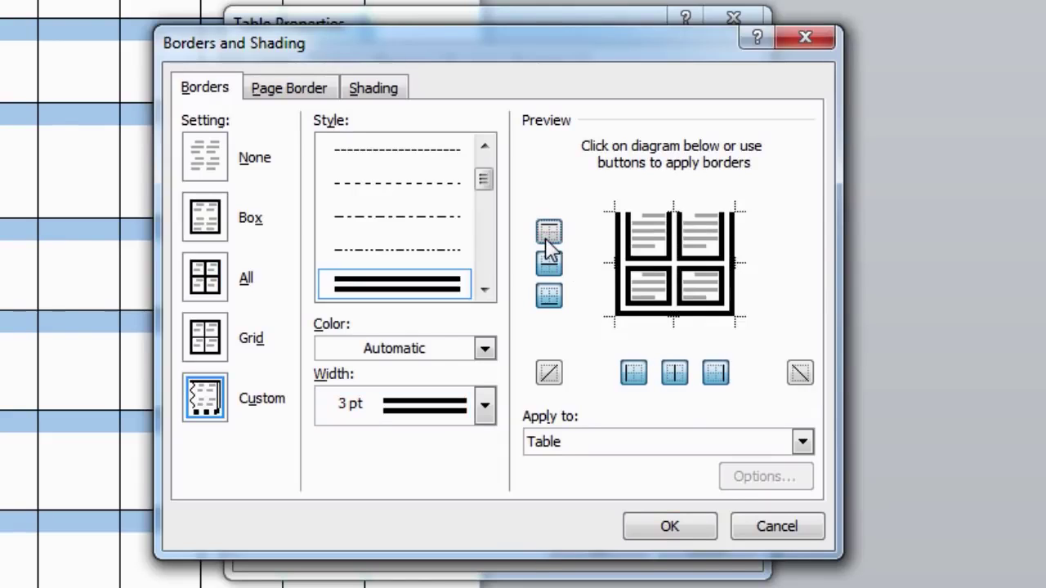
click(549, 263)
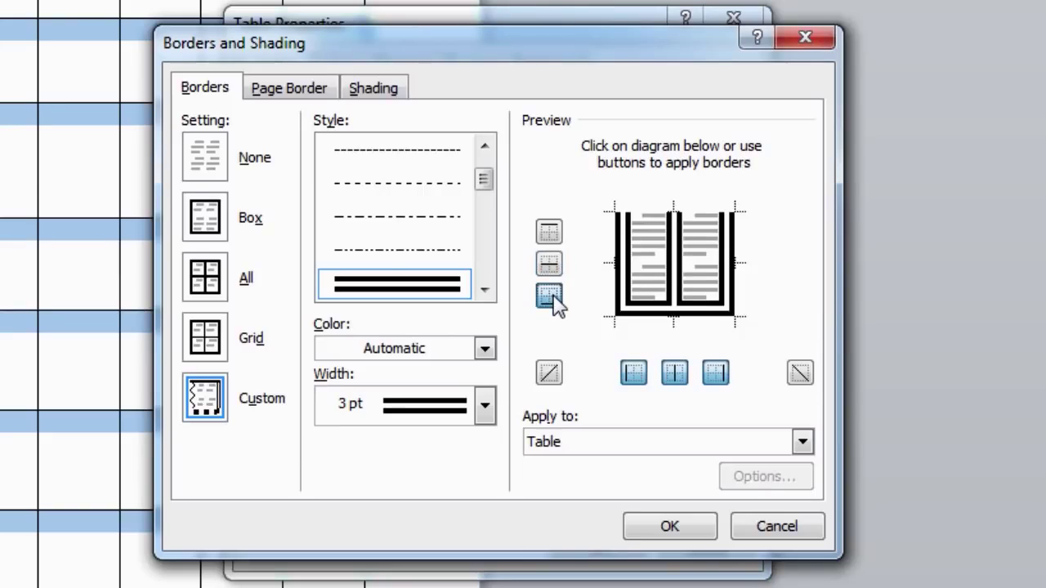
click(551, 298)
click(633, 372)
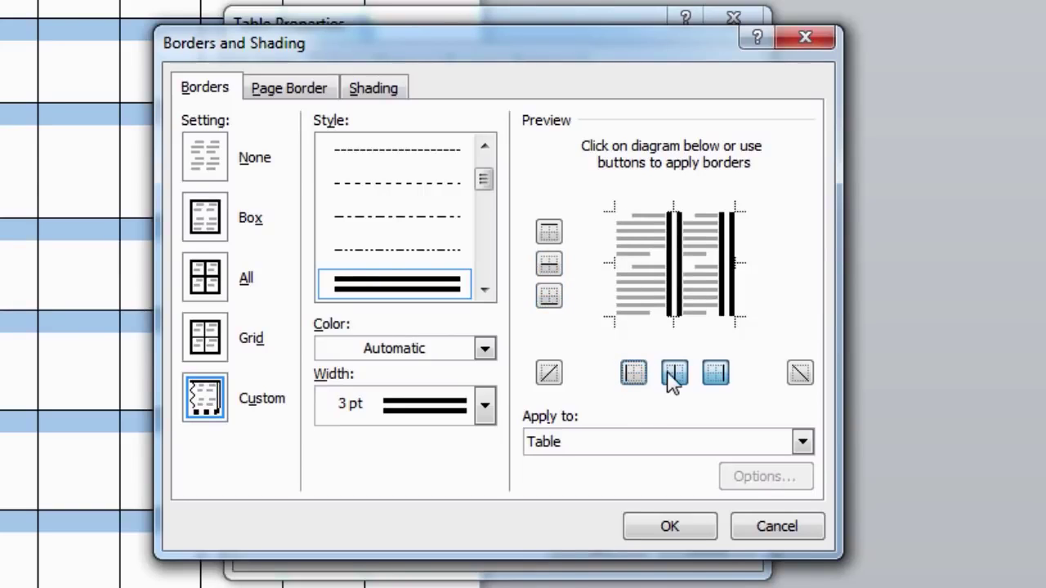
click(672, 374)
click(714, 376)
click(715, 377)
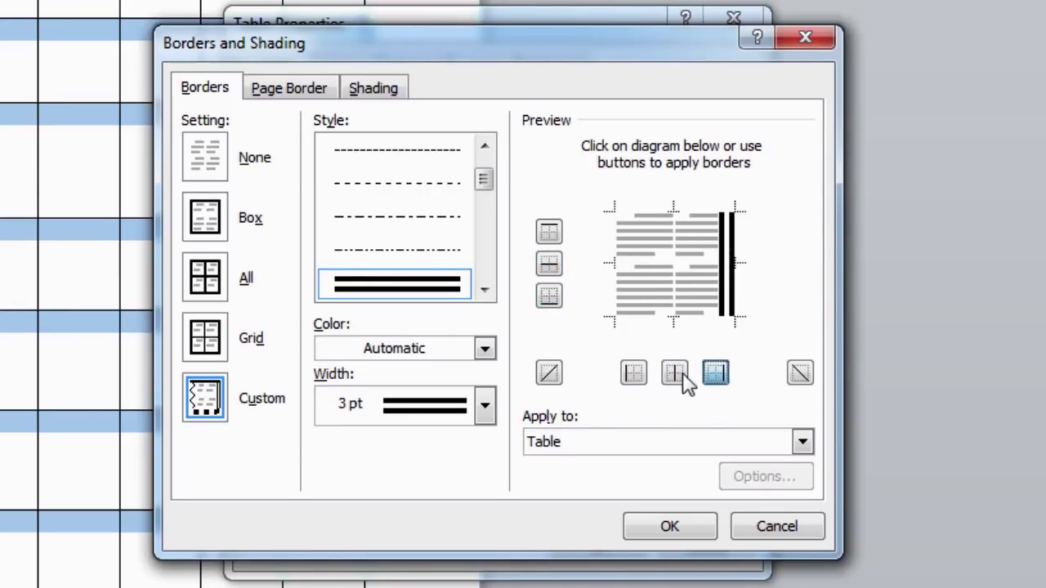
click(676, 375)
click(634, 373)
click(549, 295)
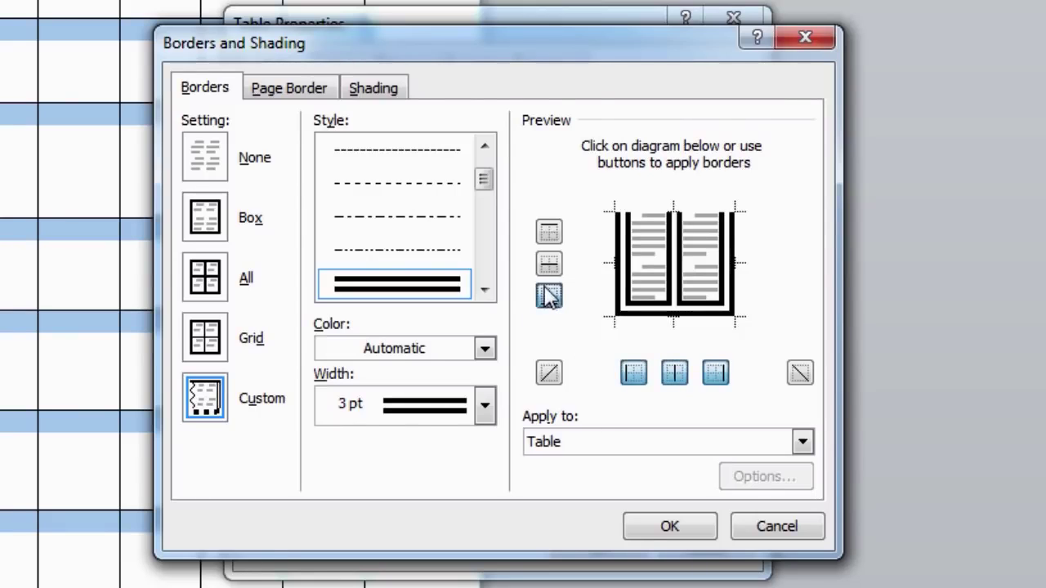
click(549, 263)
click(549, 231)
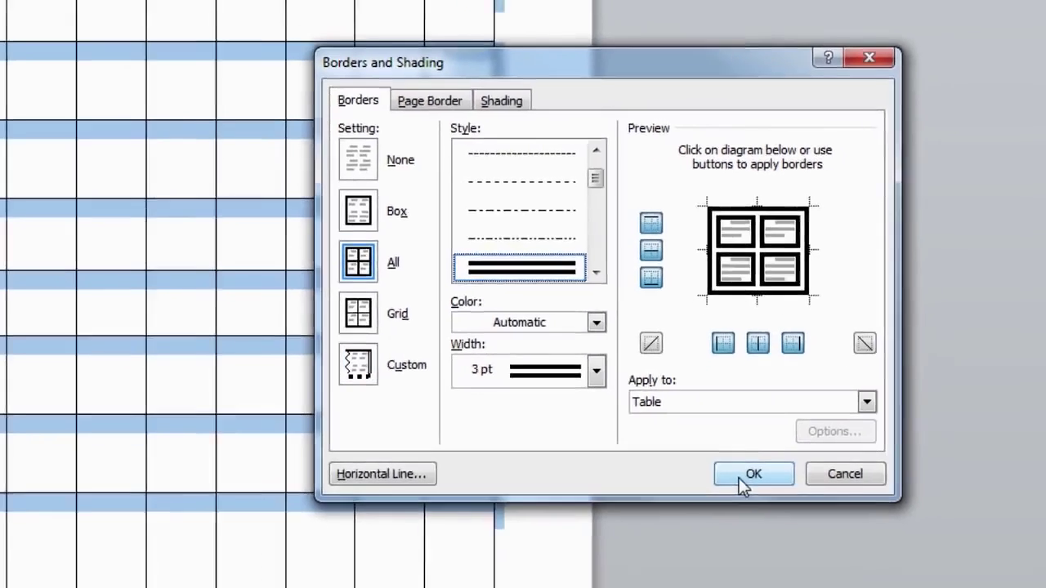
- Apply the 3 pt double-line borders to the table, then select its first row
click(668, 527)
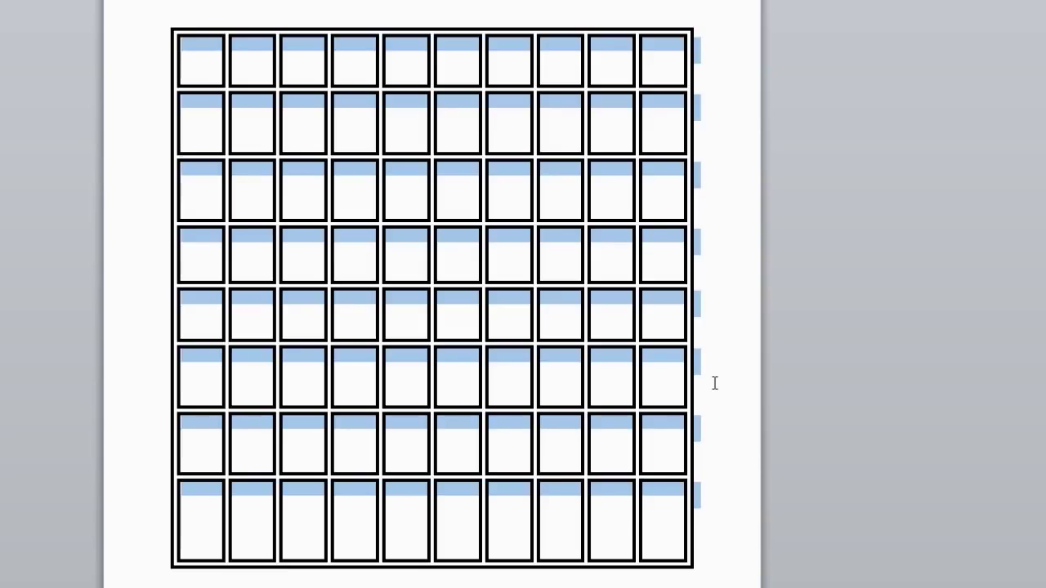
click(714, 383)
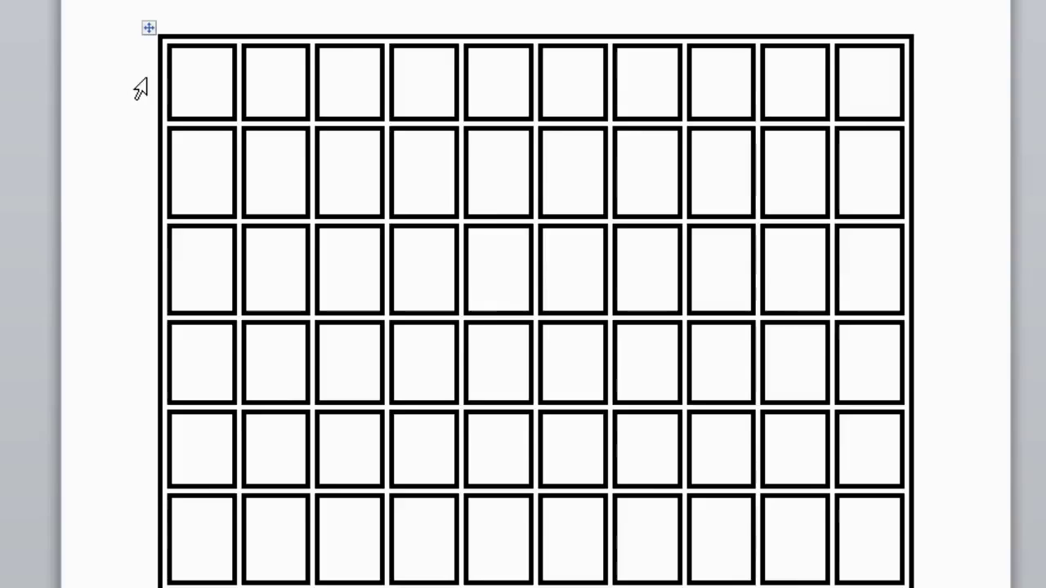
click(141, 88)
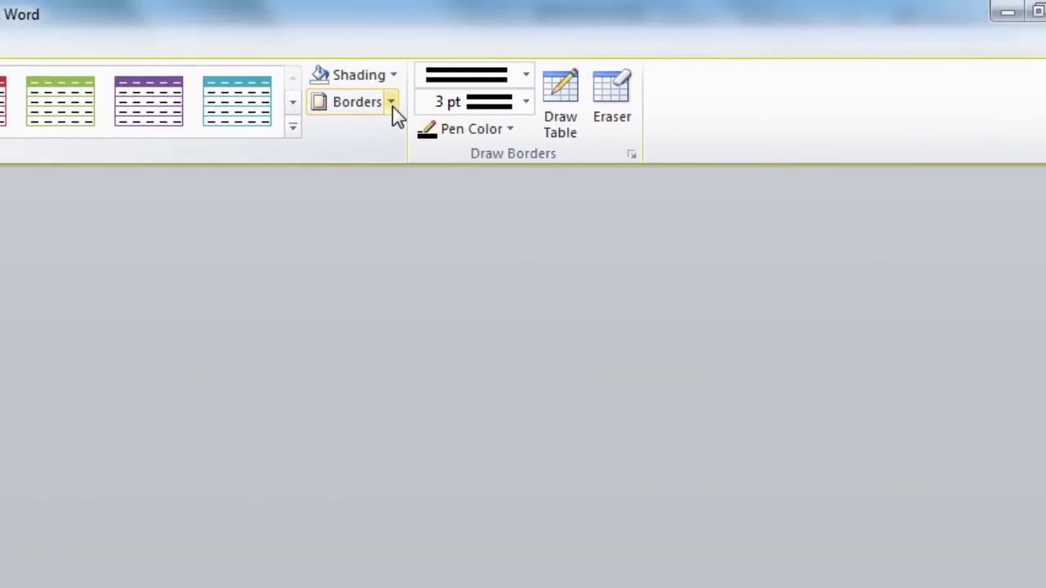
- Reopen Borders and Shading for the top row and choose the shaded 3 pt line style
click(391, 102)
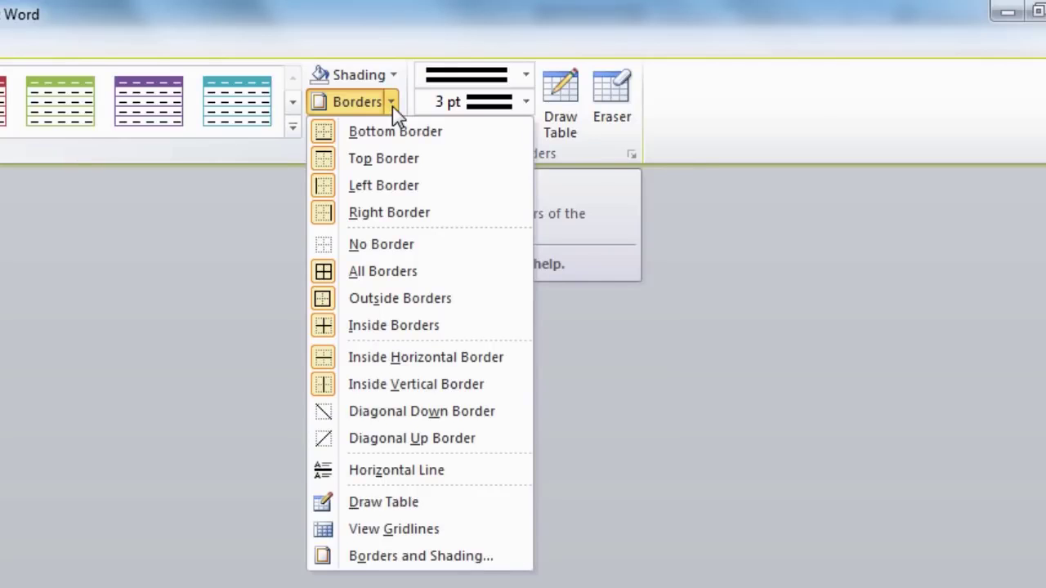
click(421, 557)
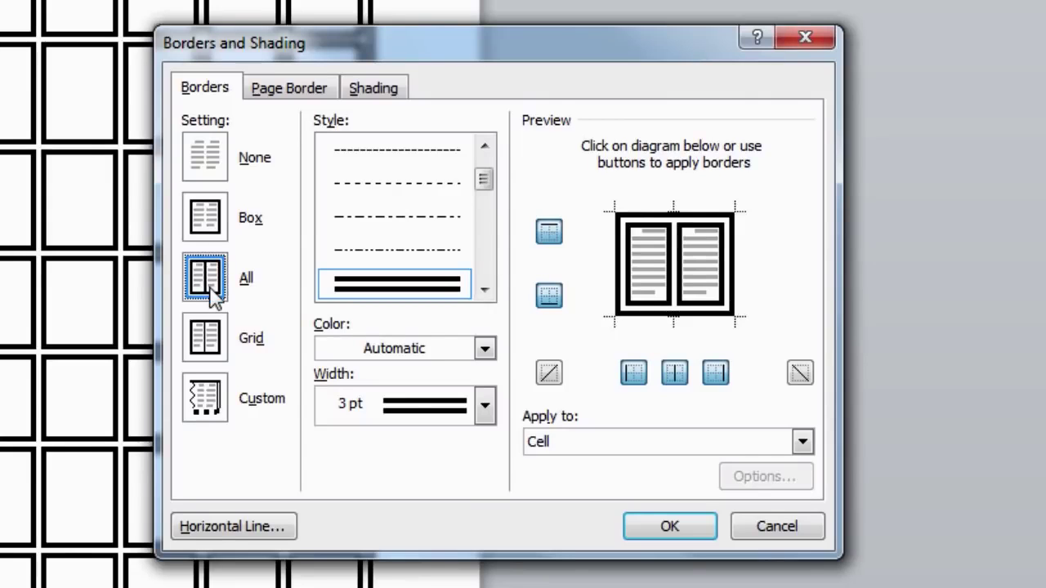
click(485, 291)
drag(484, 181, 488, 259)
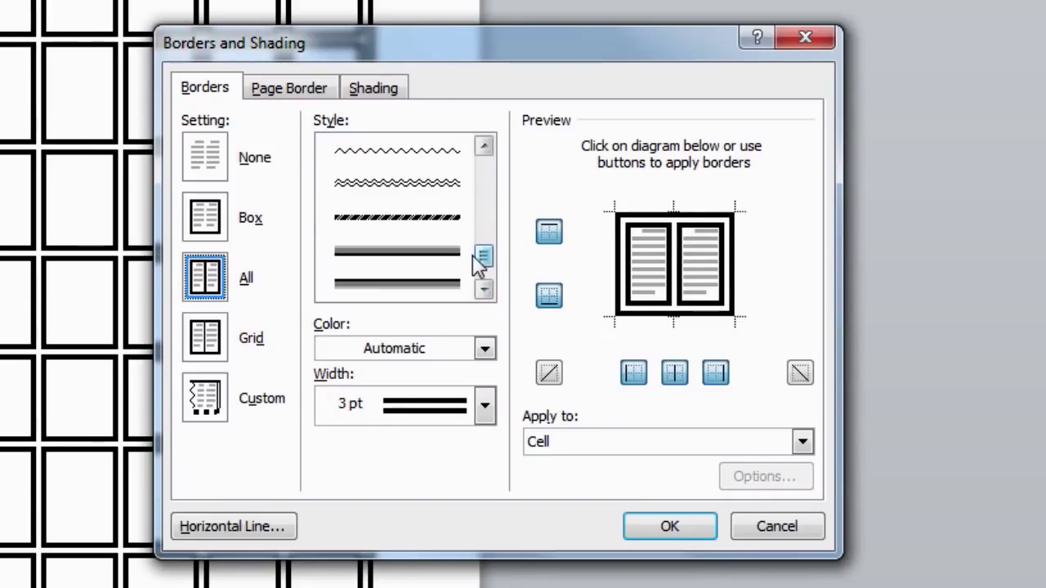
click(431, 291)
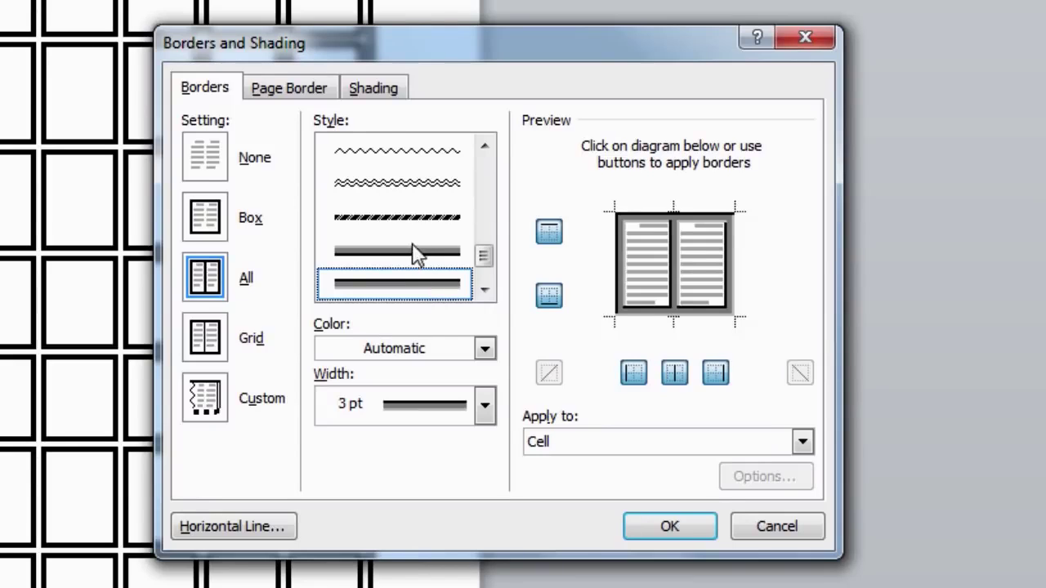
- On the Shading tab, set the cell fill to the standard Green swatch
click(390, 106)
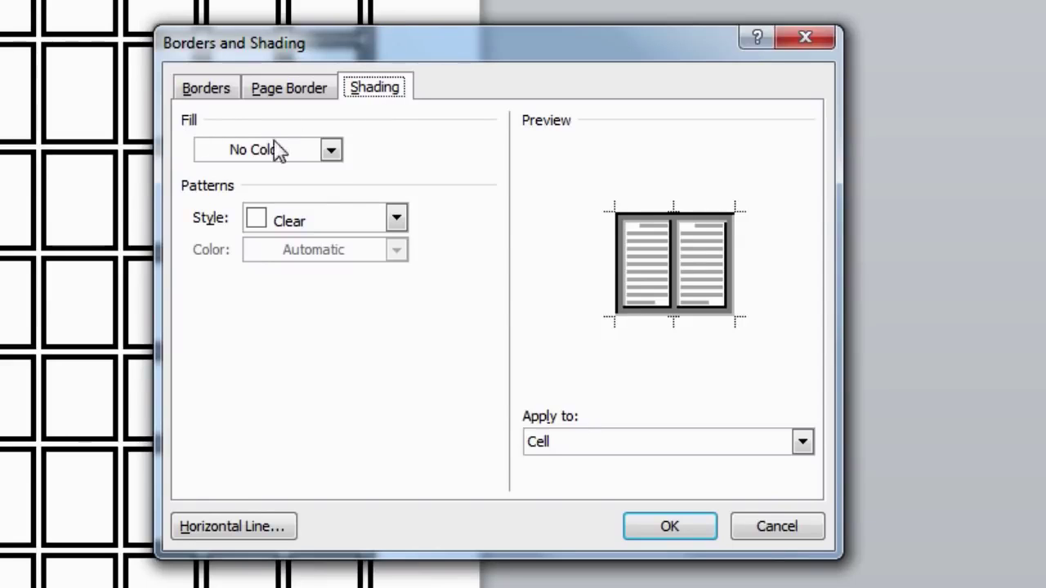
click(331, 151)
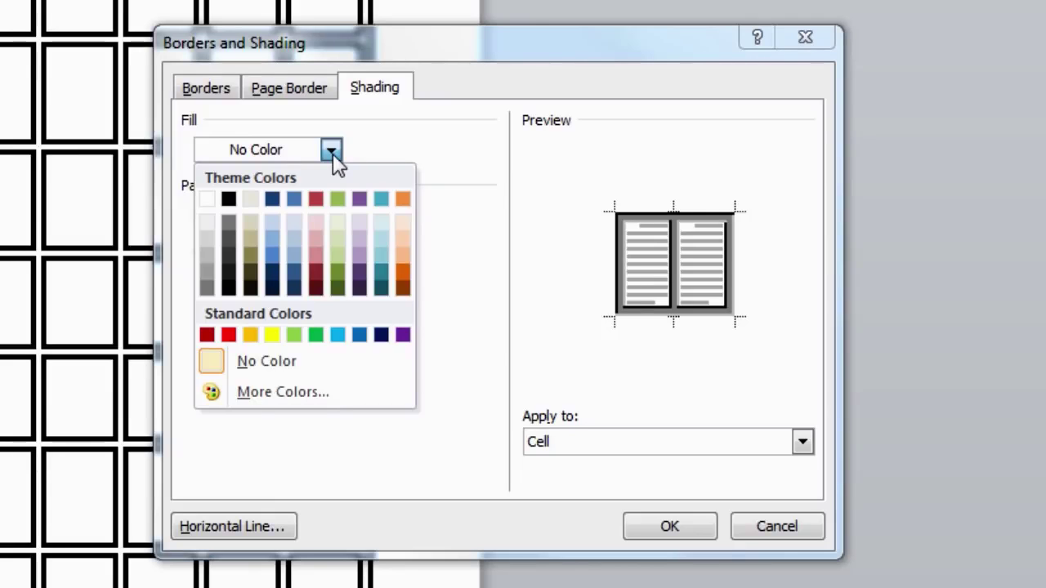
click(316, 335)
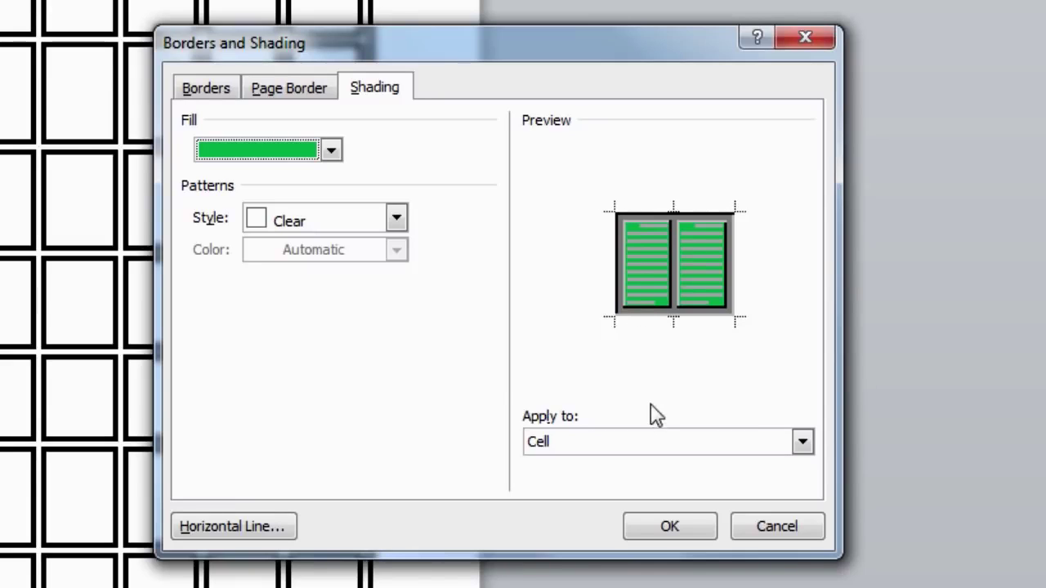
- Apply the green fill to the top row and deselect it
click(675, 529)
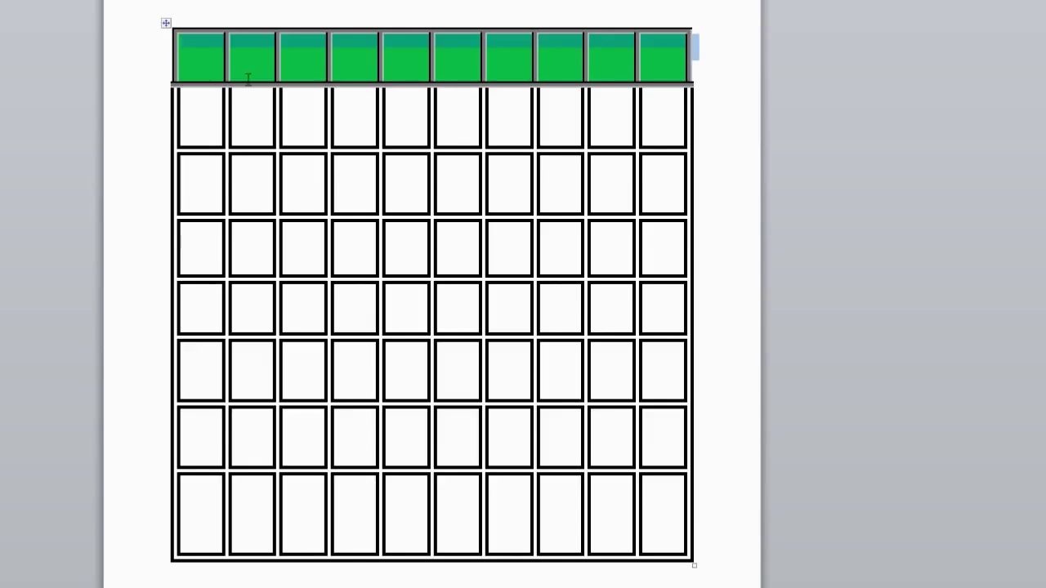
click(188, 49)
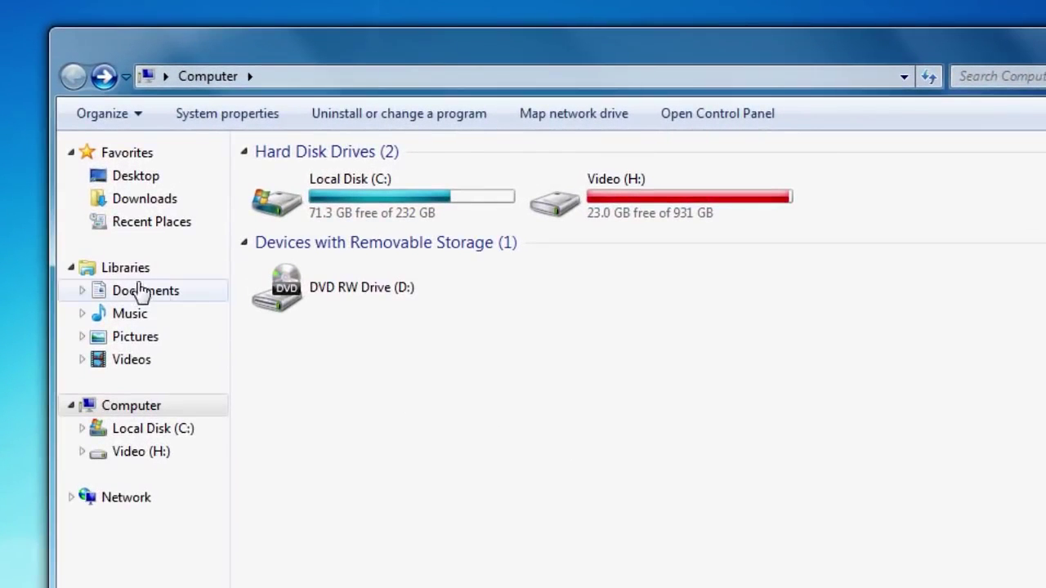
- Go to Libraries, open Pictures, then open its Sample Pictures folder
click(119, 270)
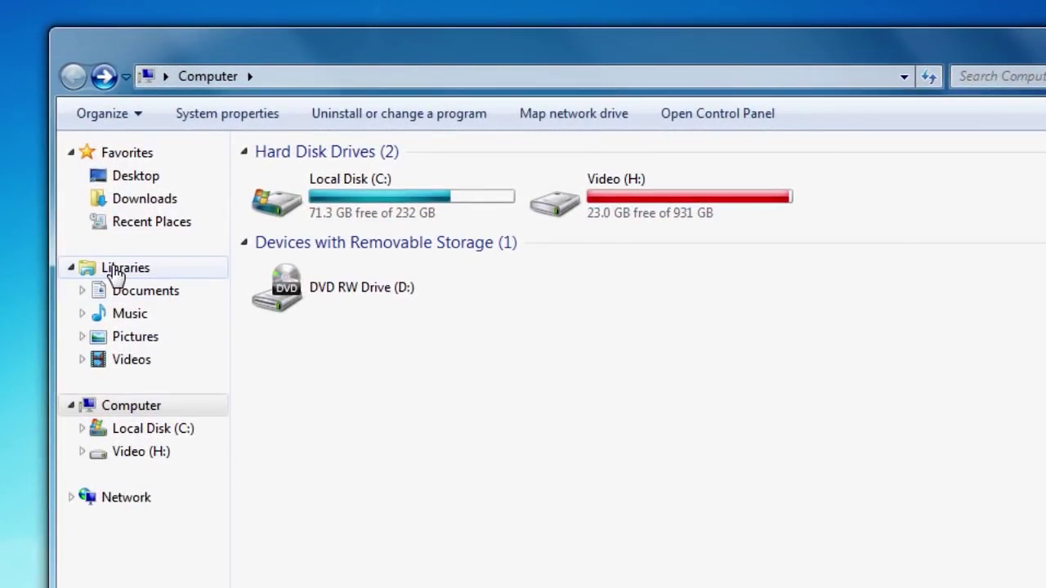
click(845, 240)
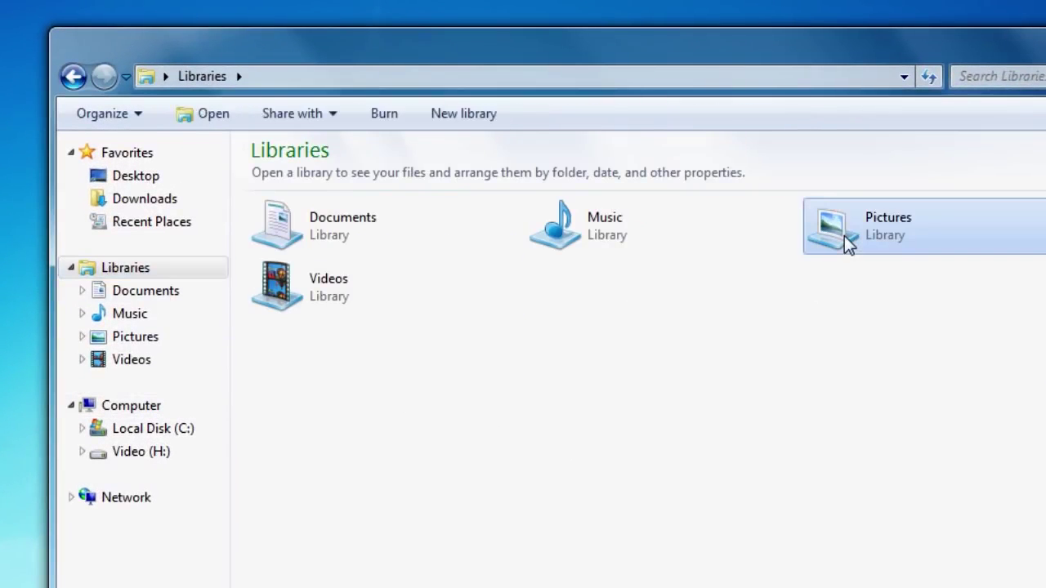
double_click(845, 239)
double_click(432, 270)
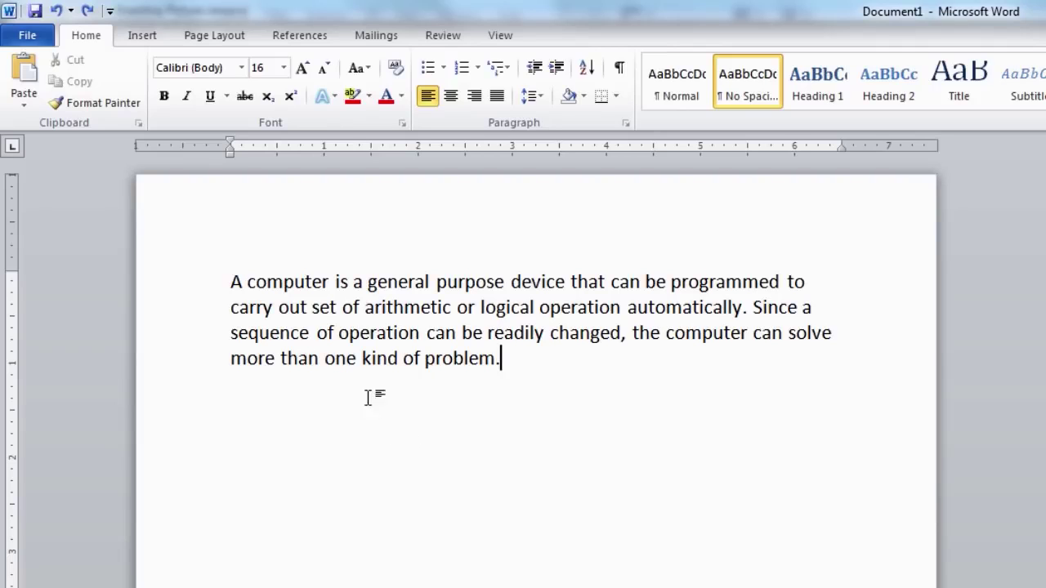
- Place the cursor at the start of the computer paragraph and open the Clip Art pane
click(228, 281)
click(146, 42)
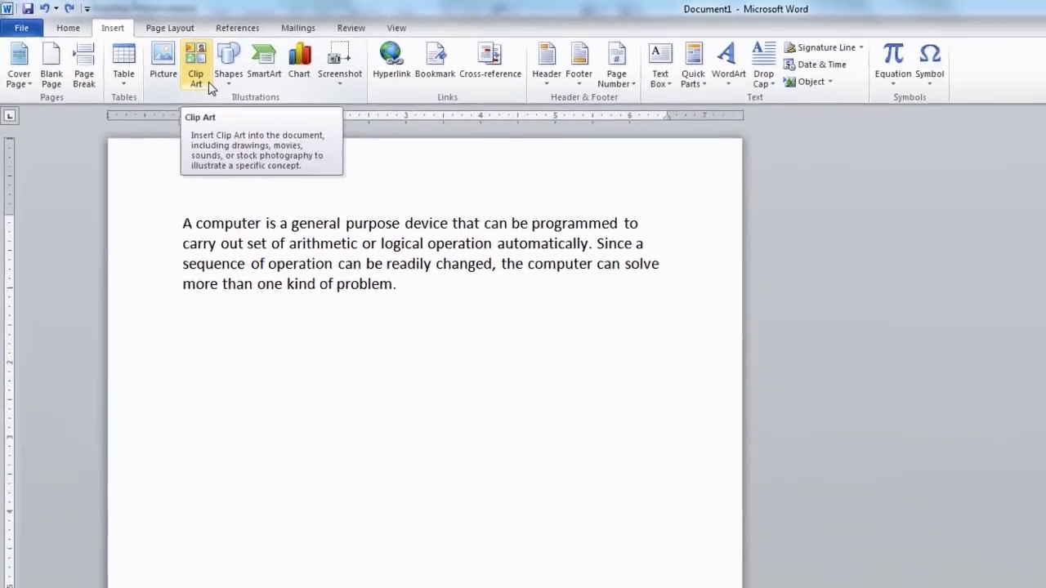
click(265, 110)
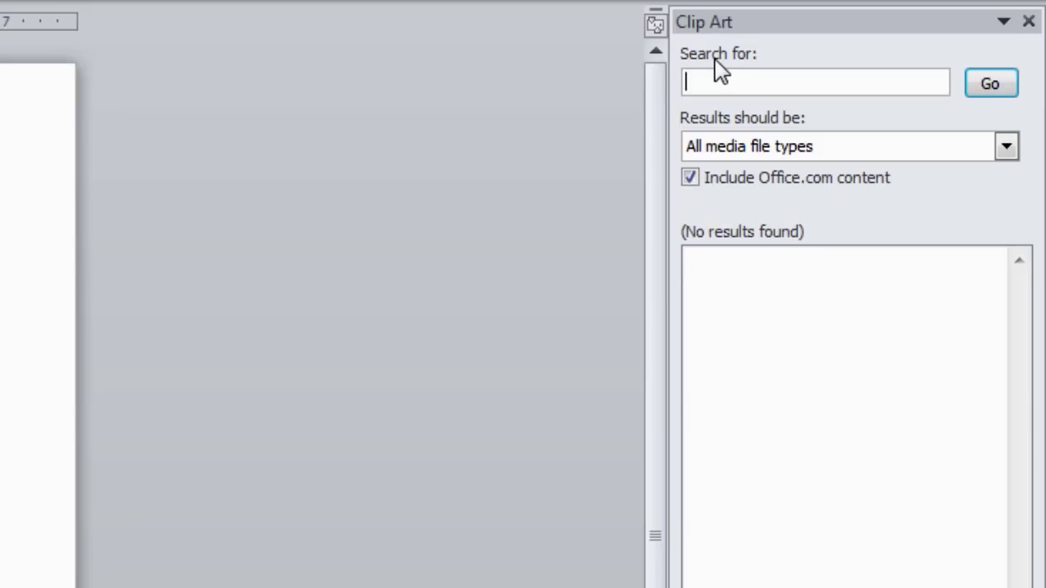
- Search clip art for "computer" and scroll through the results
text(computer)
click(1009, 102)
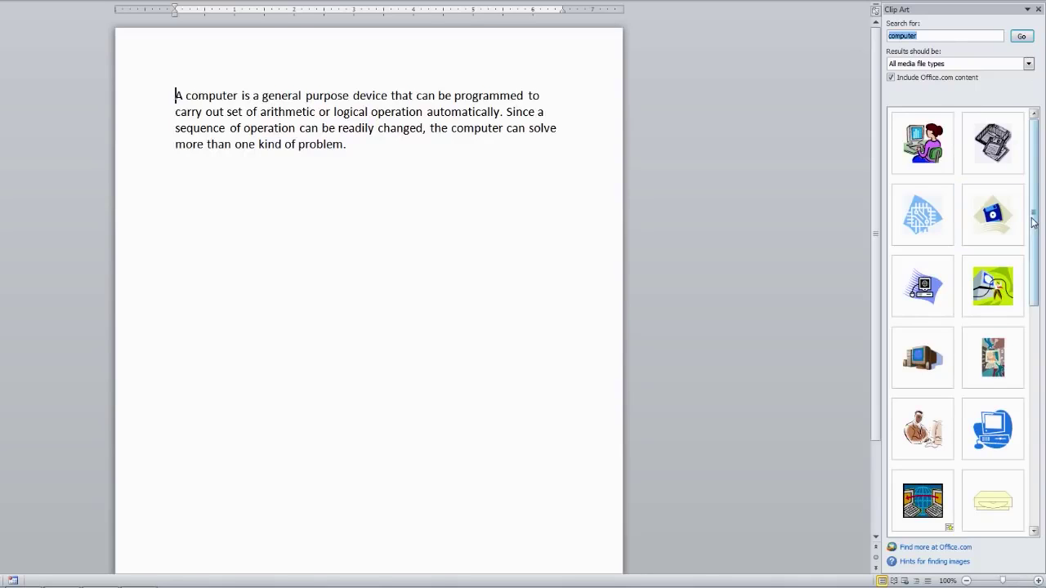
mouse_move(1038, 235)
mouse_down()
mouse_move(1040, 473)
mouse_move(1044, 196)
mouse_up()
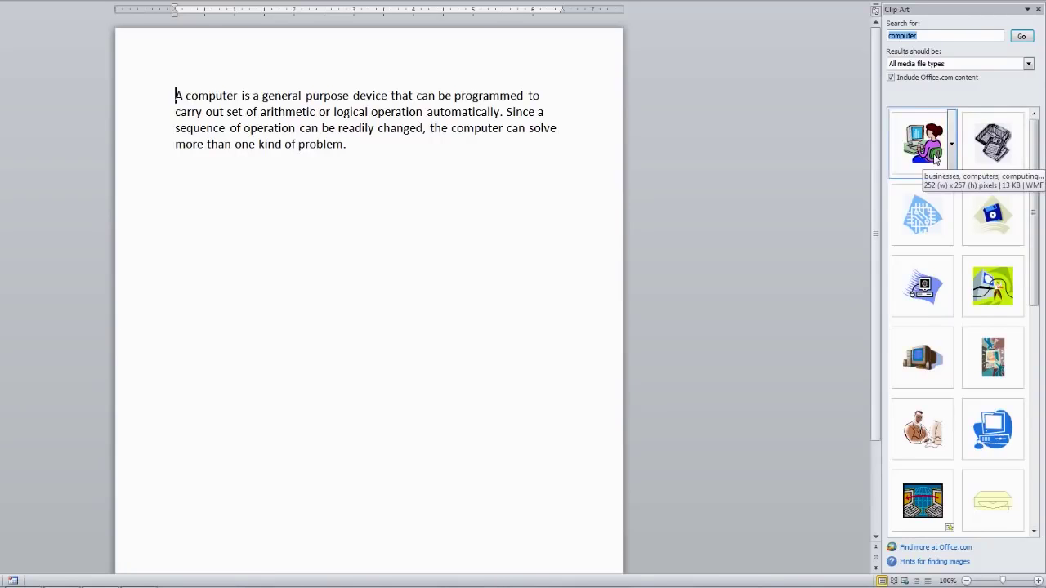
- Insert the woman-at-computer clip art at the paragraph start, then deselect it
click(936, 158)
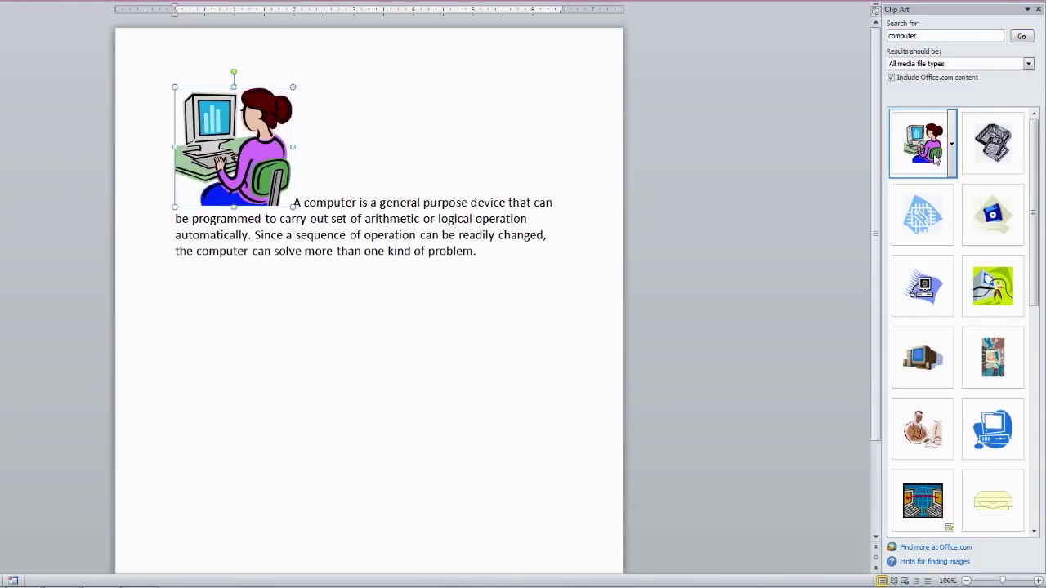
click(502, 258)
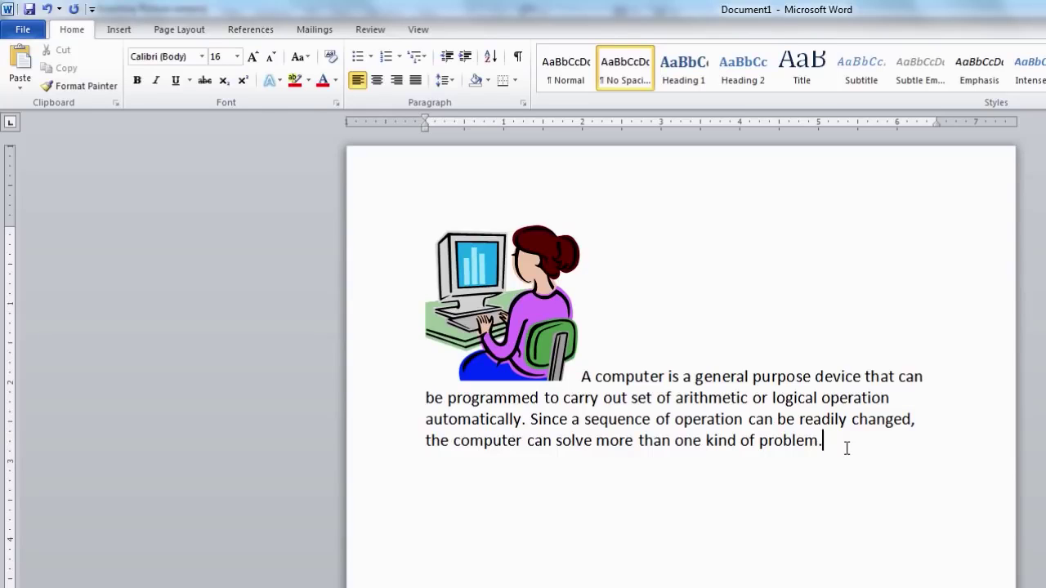
- Shrink the woman-at-computer picture by dragging its bottom-right corner handle inward
click(540, 330)
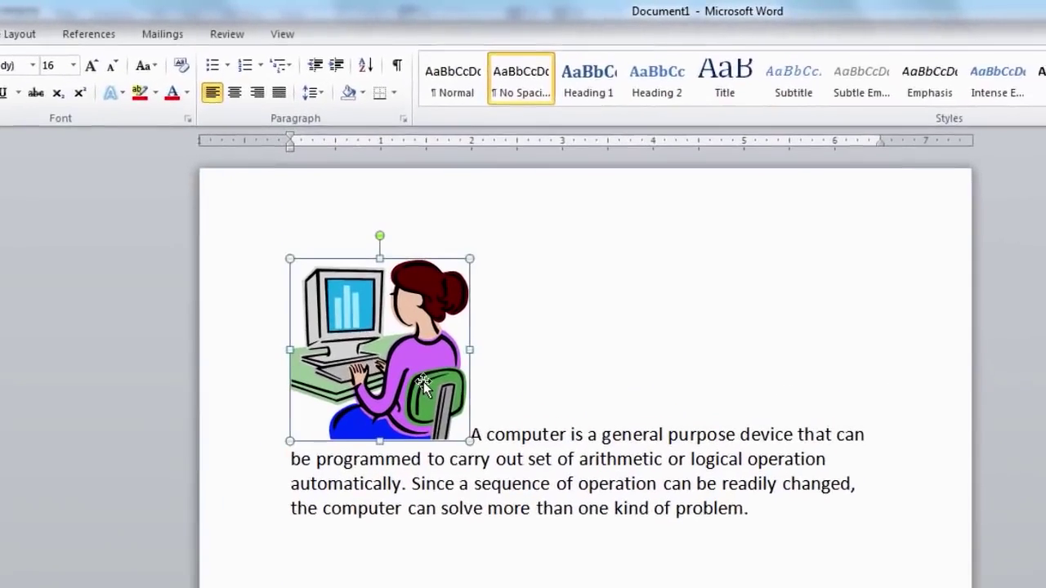
double_click(423, 381)
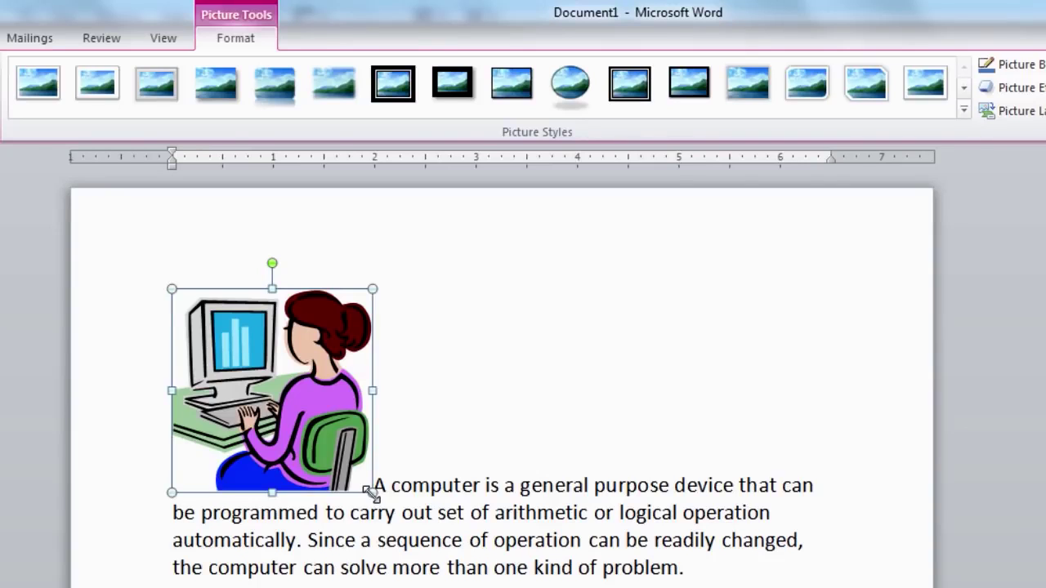
mouse_move(372, 492)
mouse_down()
mouse_move(292, 395)
mouse_move(289, 406)
mouse_up()
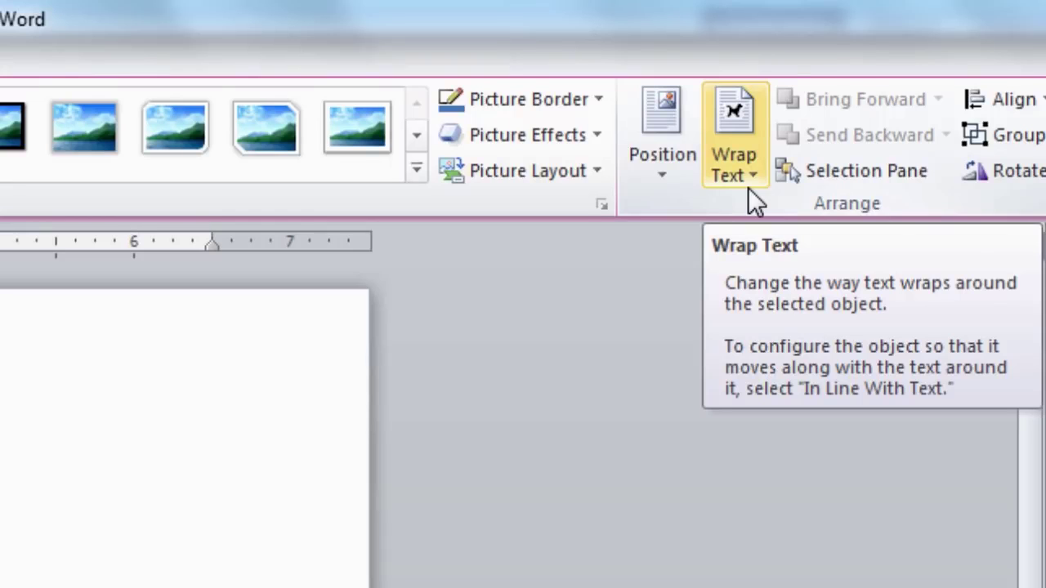
- Show the Wrap Text choices for the clip art picture
click(755, 184)
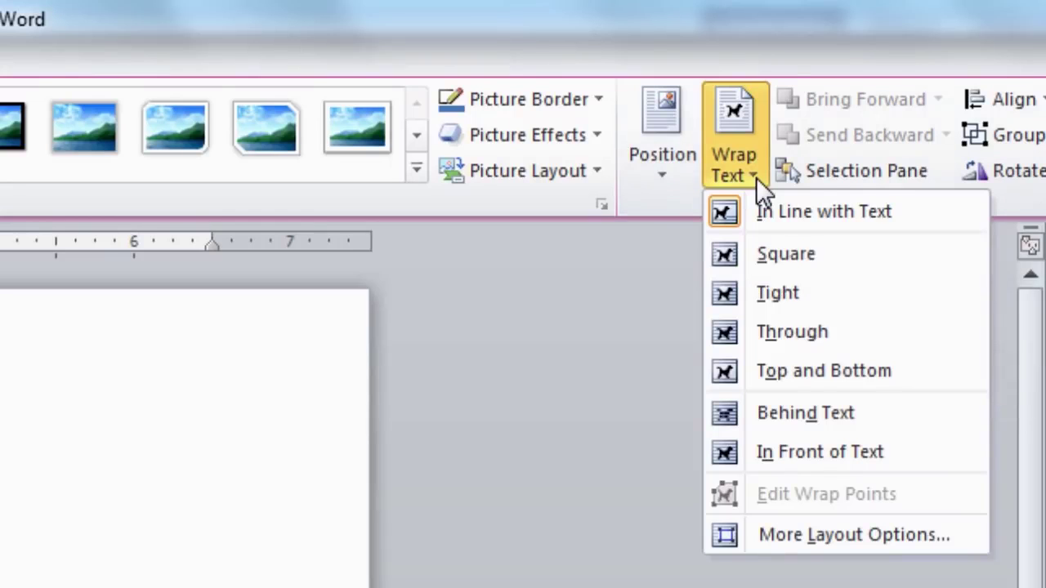
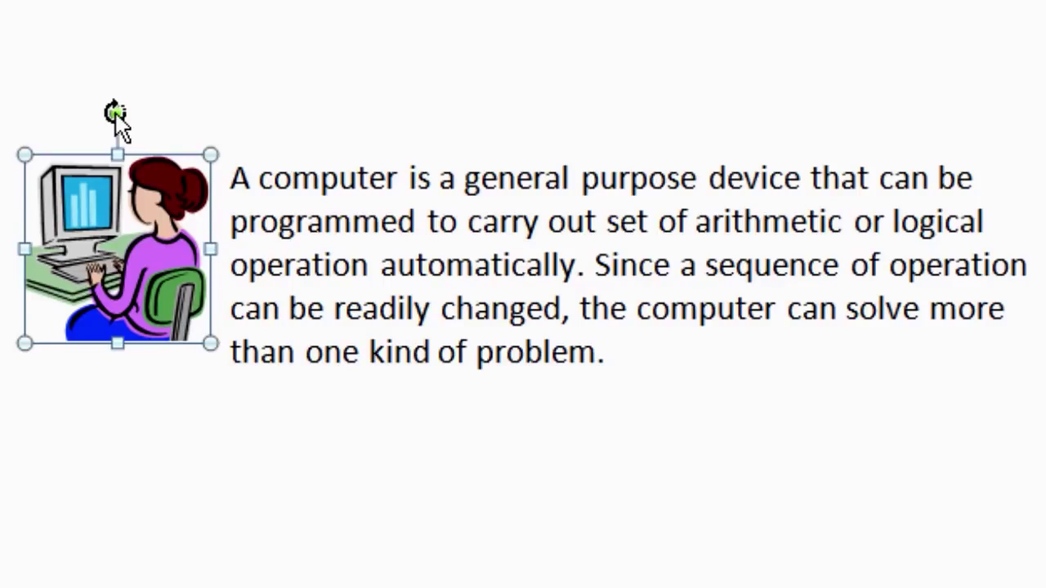
- Tilt the clip art slightly to the right and bring up the Picture Border choices
drag(116, 113, 166, 112)
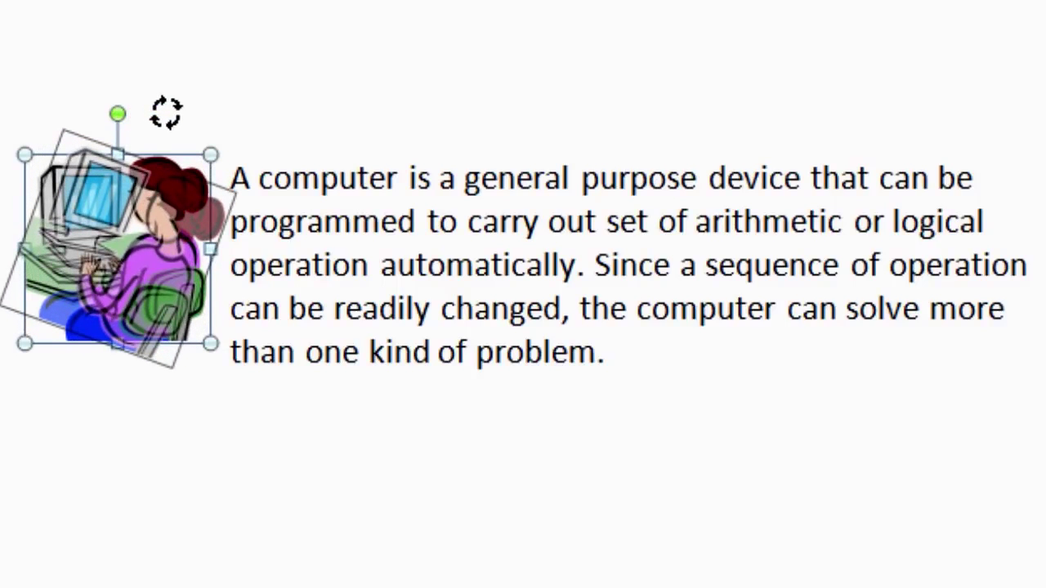
drag(166, 112, 122, 79)
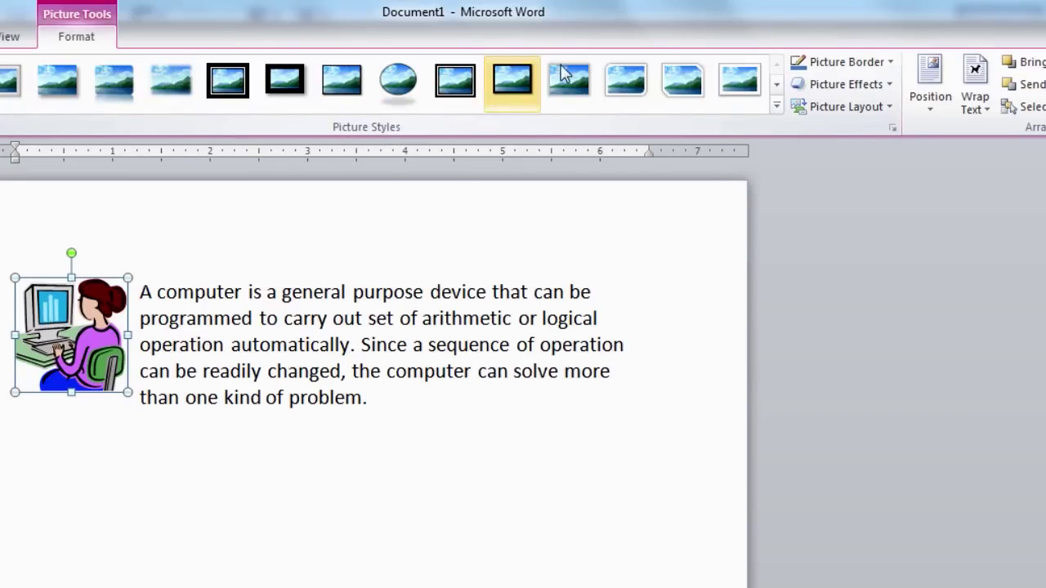
click(892, 70)
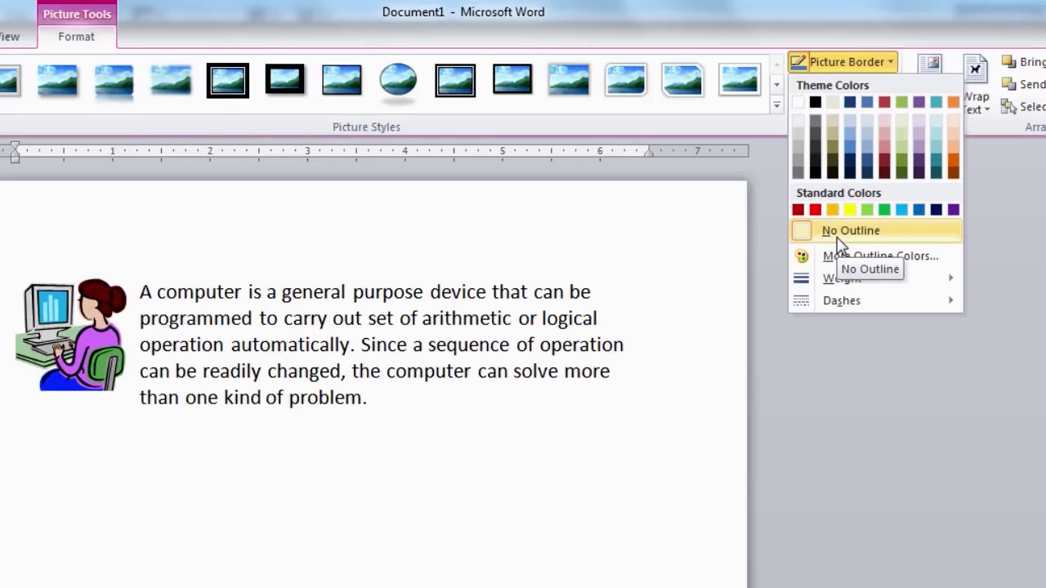
- Use More Outline Colors to set the picture border to pink at 50% transparency
click(878, 259)
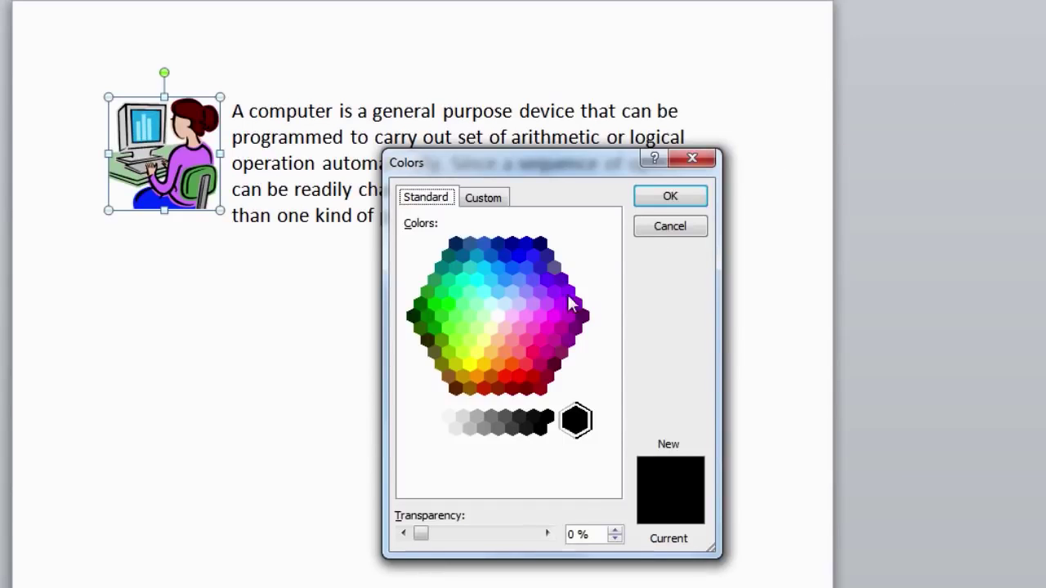
click(526, 340)
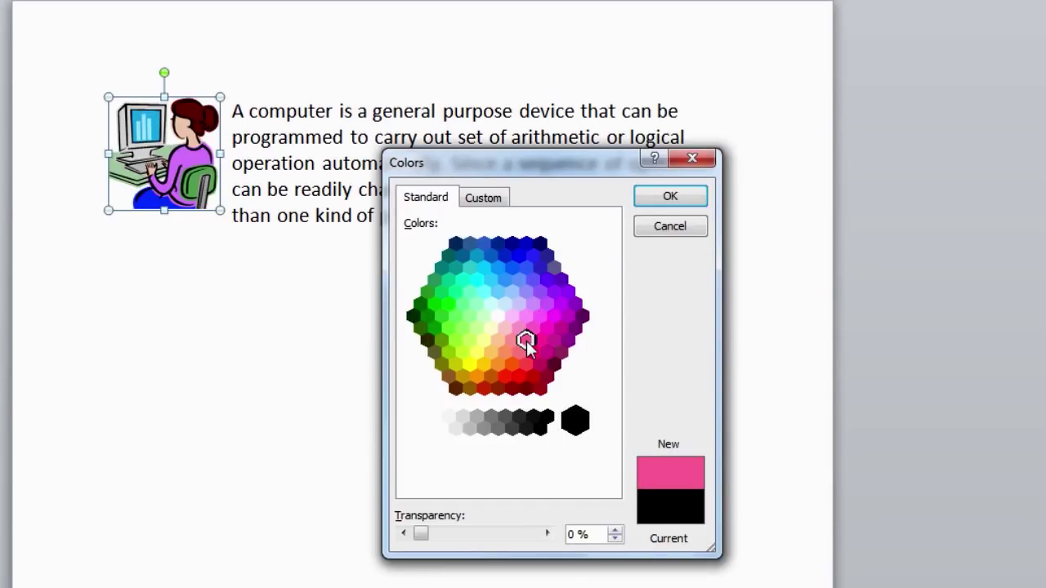
click(547, 534)
drag(548, 536, 548, 535)
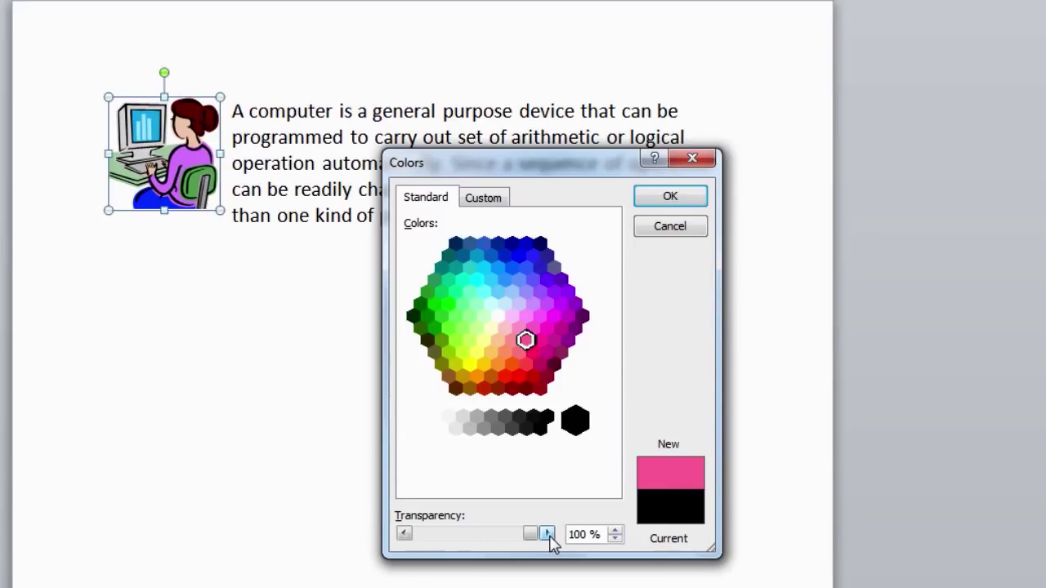
drag(530, 533, 475, 534)
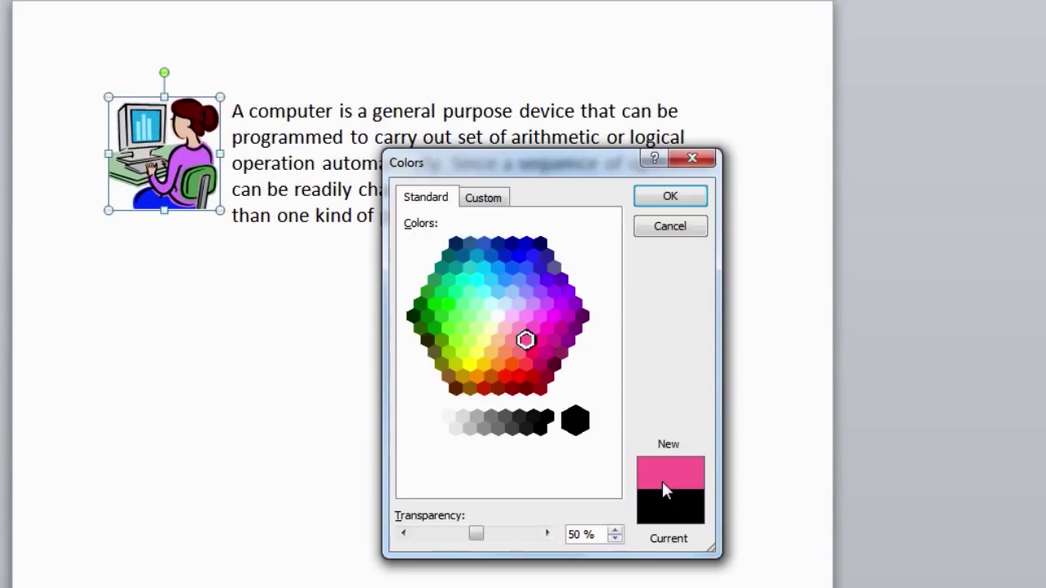
click(677, 206)
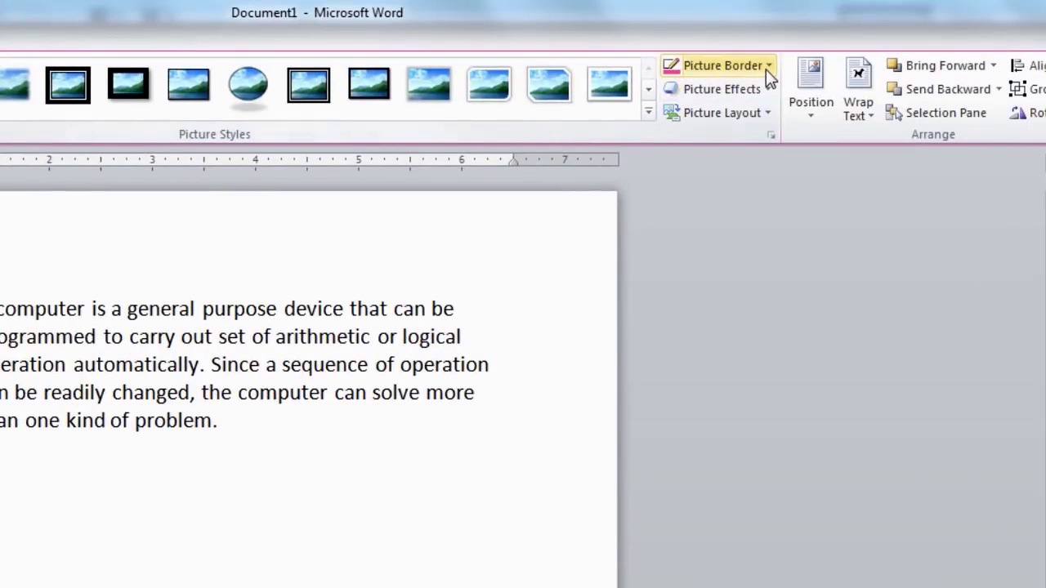
- Set the pink border's weight to 3 pt
click(768, 75)
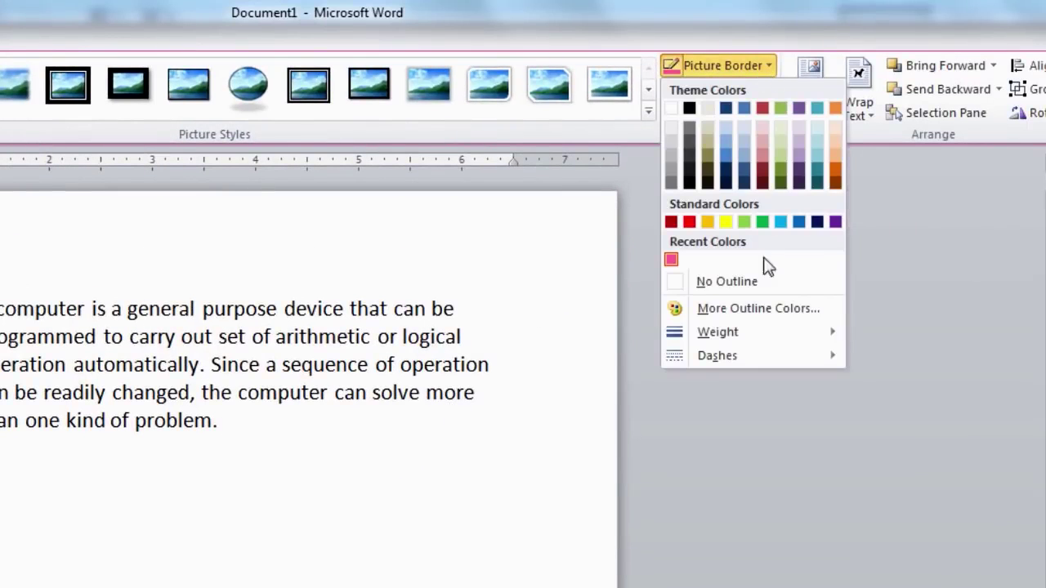
mouse_move(740, 339)
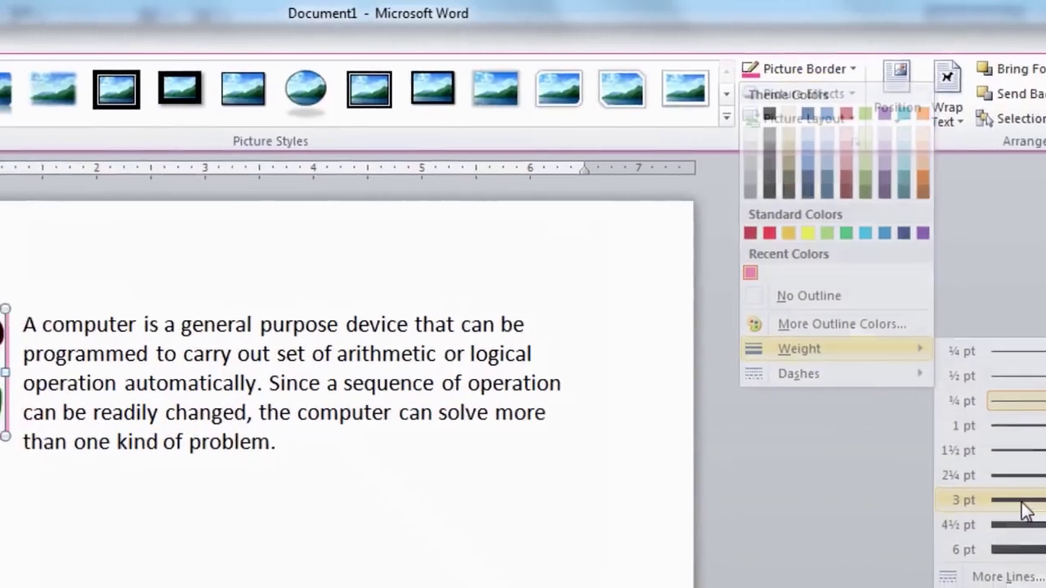
click(934, 481)
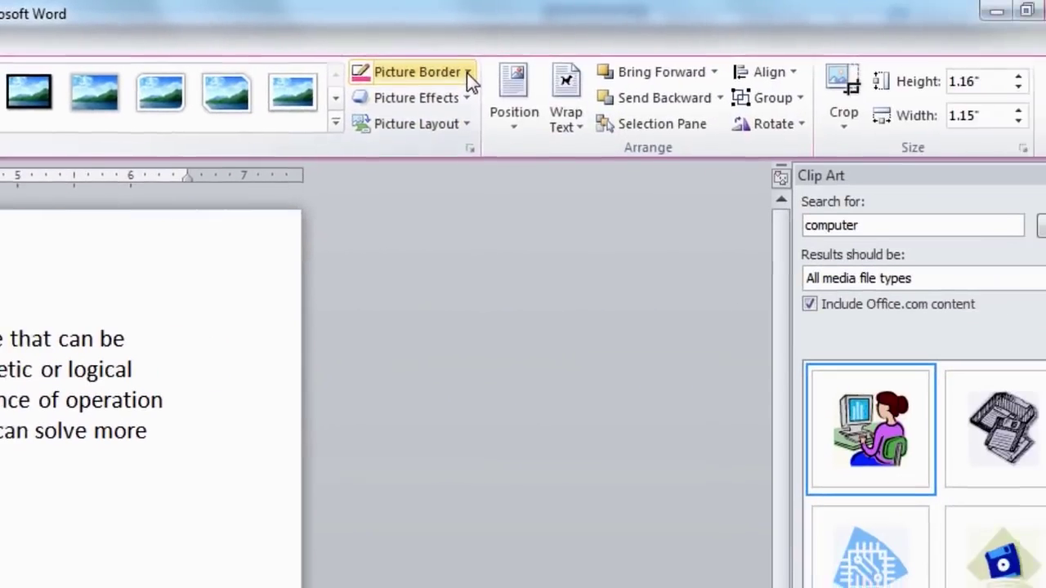
- Change the picture border from solid to a dashed line style
click(466, 73)
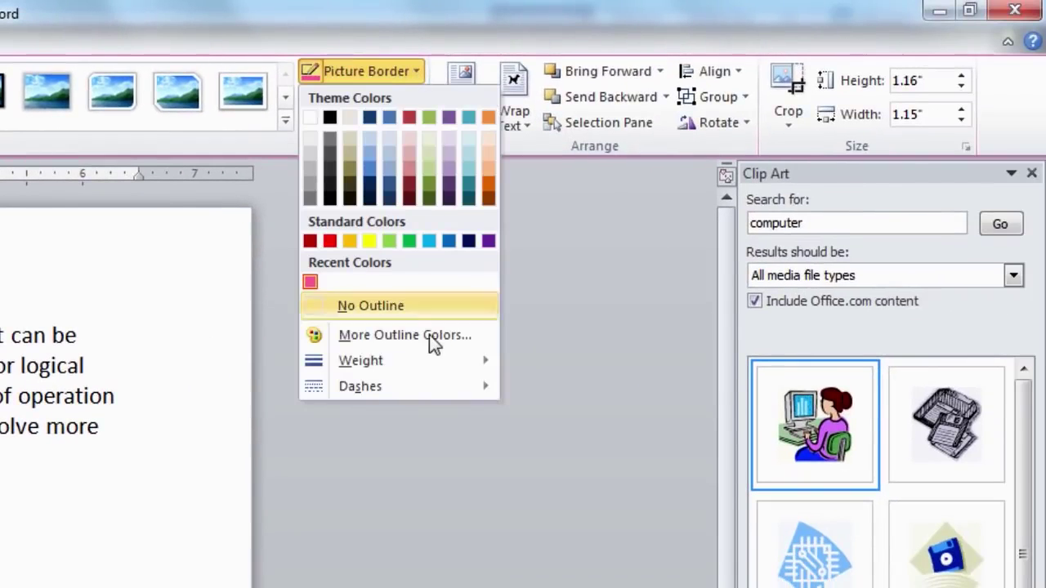
mouse_move(421, 389)
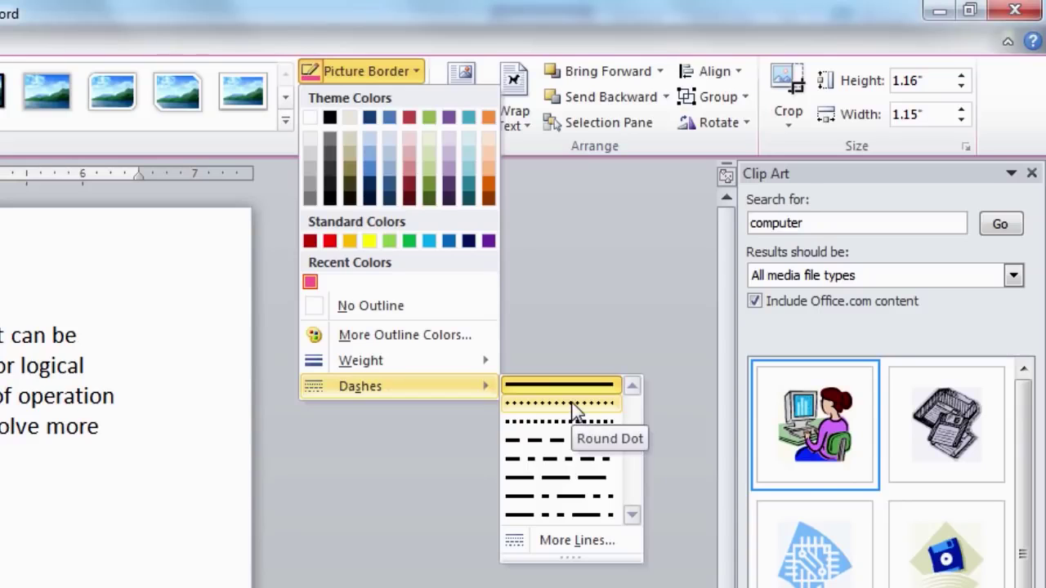
click(576, 443)
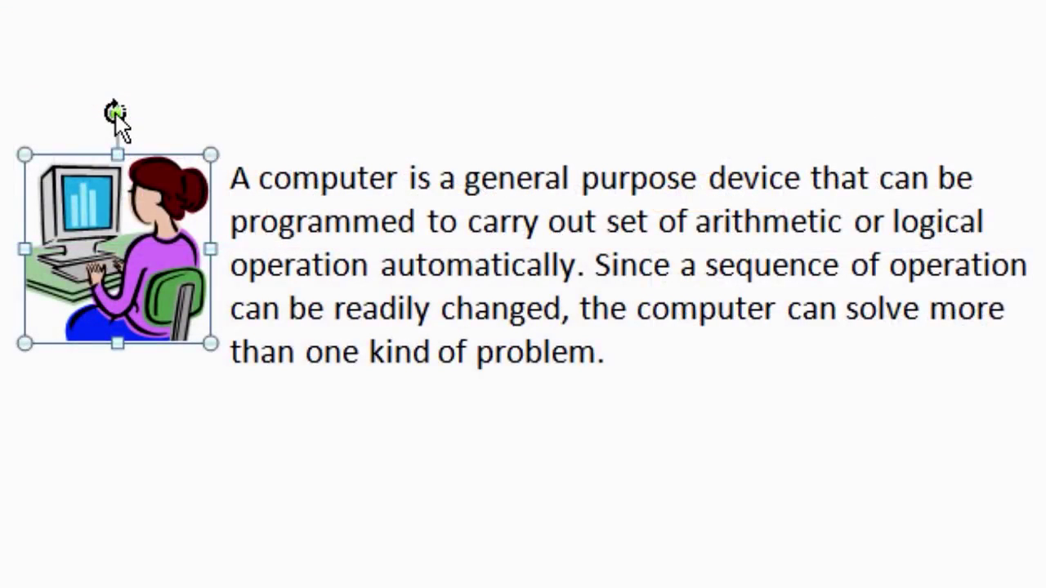
drag(116, 112, 165, 113)
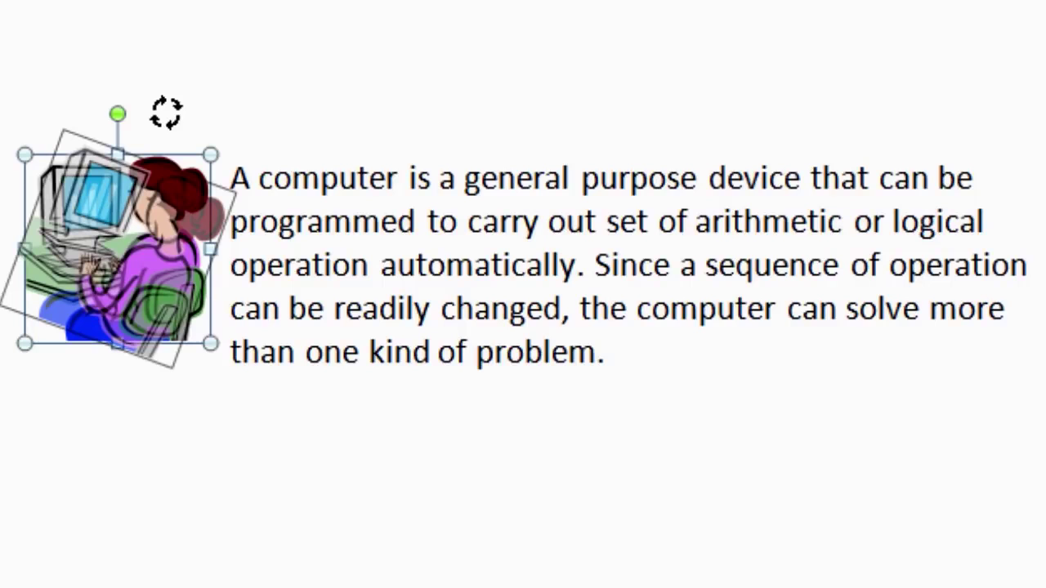
drag(166, 113, 123, 80)
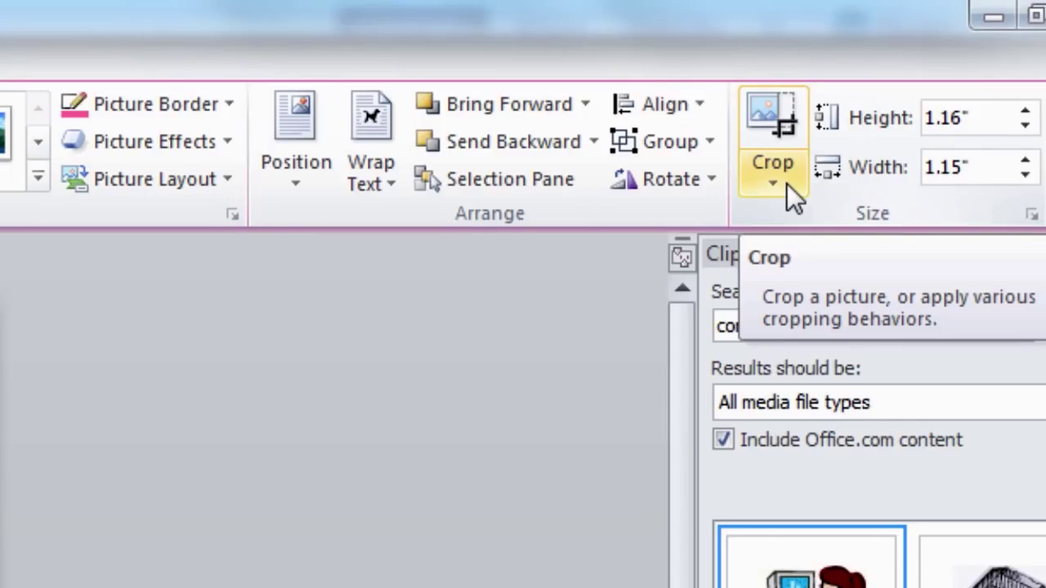
- Use the Crop tool to trim a narrow strip from the clip art's left edge
click(768, 128)
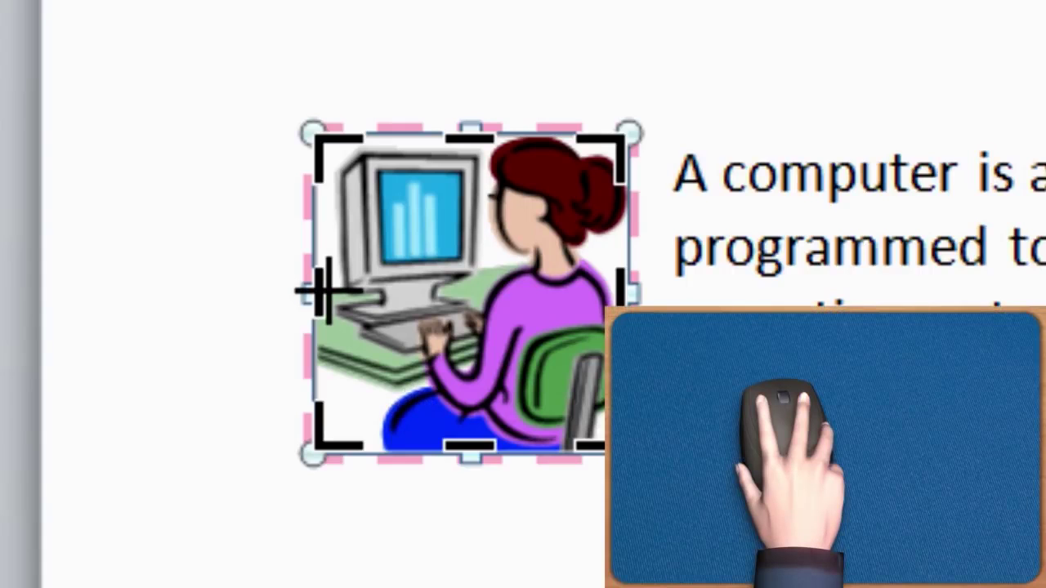
drag(323, 290, 313, 291)
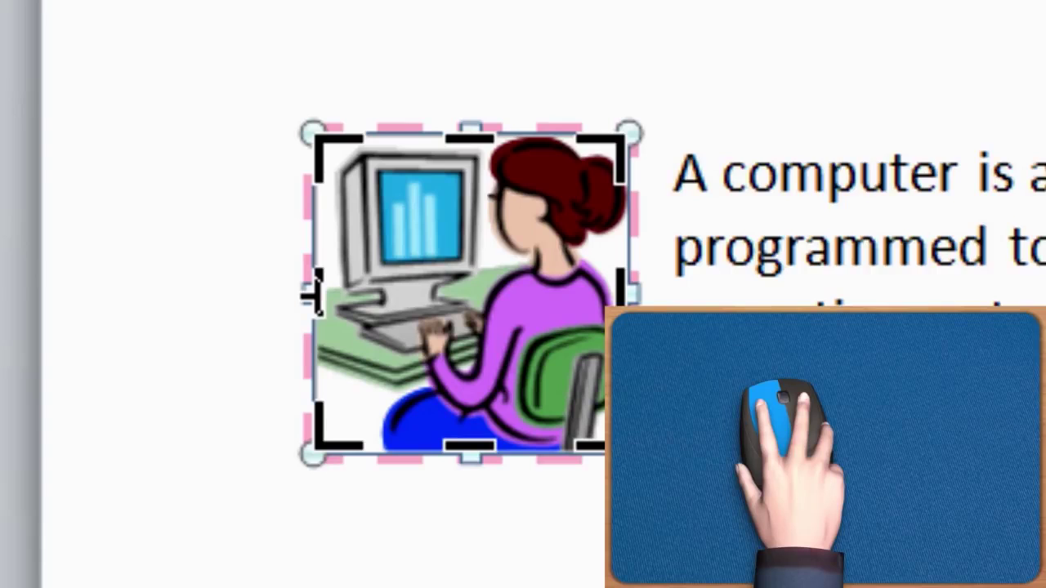
drag(313, 292, 345, 290)
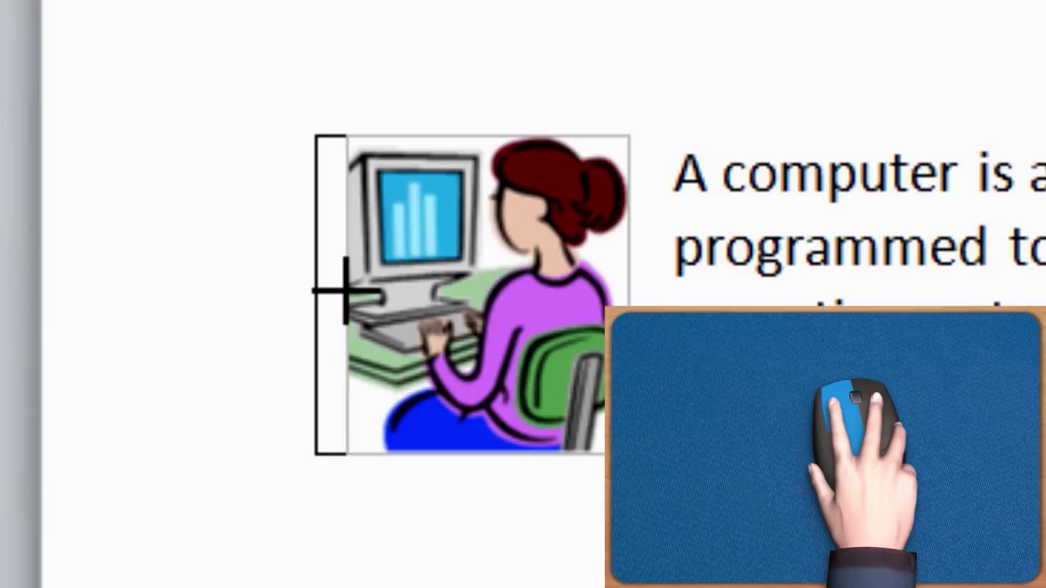
drag(345, 290, 337, 288)
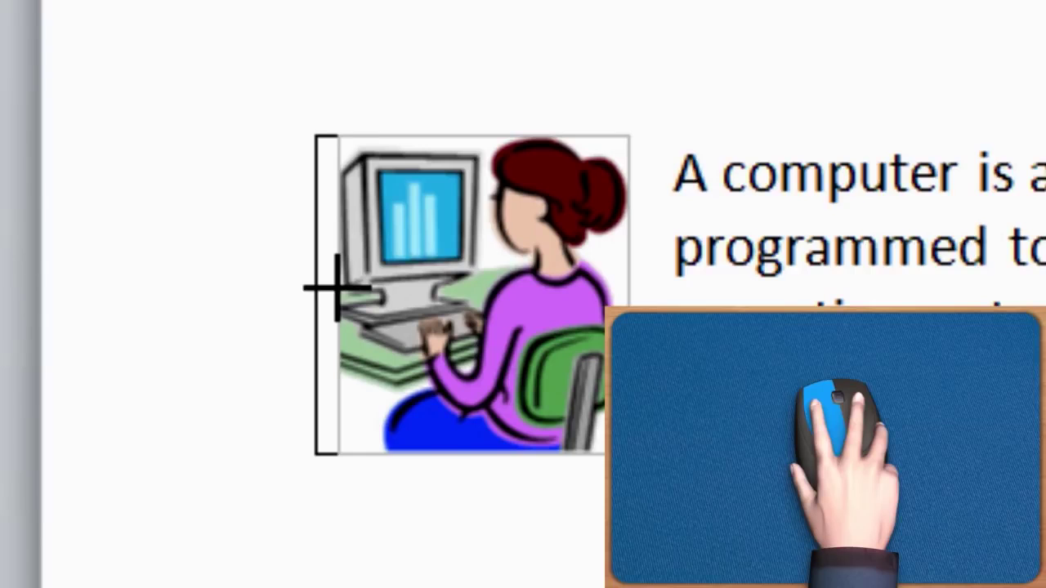
drag(336, 287, 336, 287)
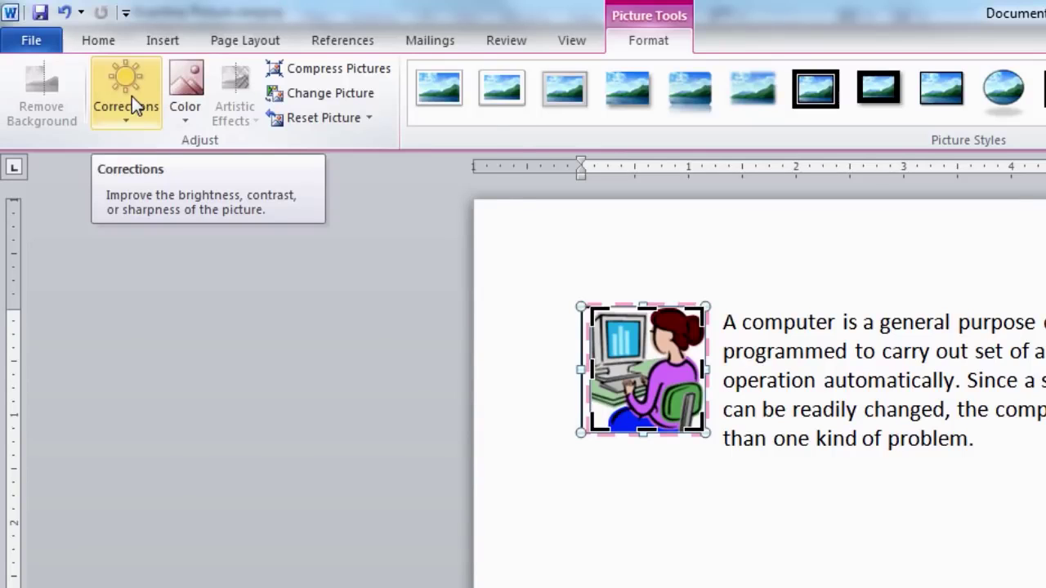
- Apply the Brightness 0% Contrast 0% correction preset, then return to the Corrections gallery
click(131, 95)
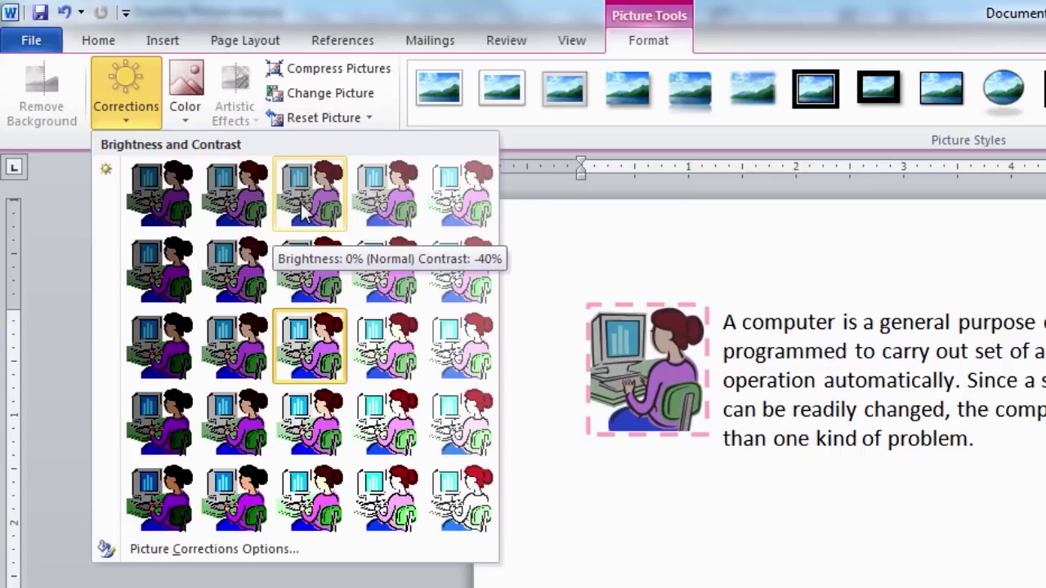
click(312, 356)
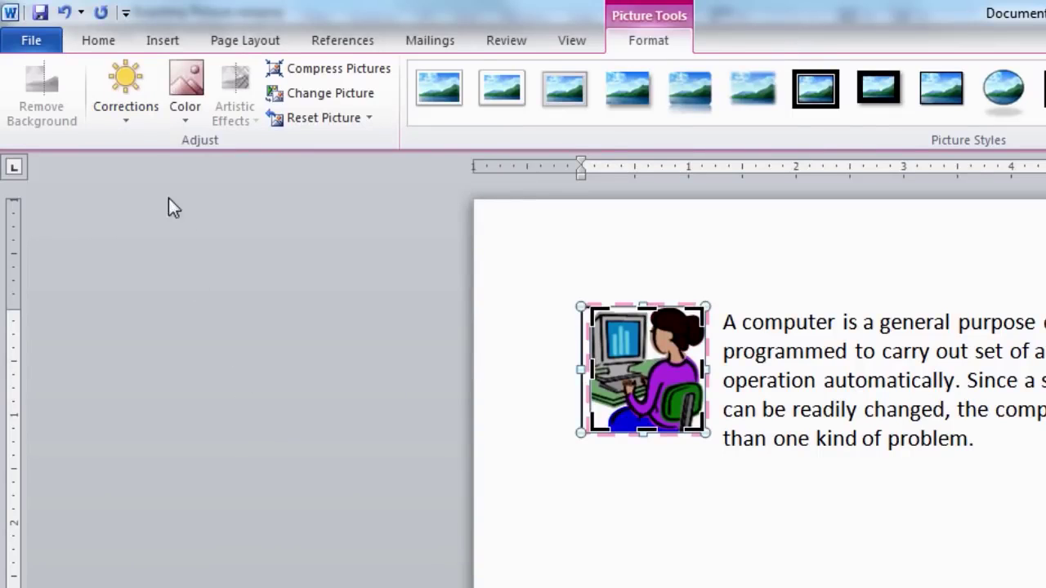
click(134, 84)
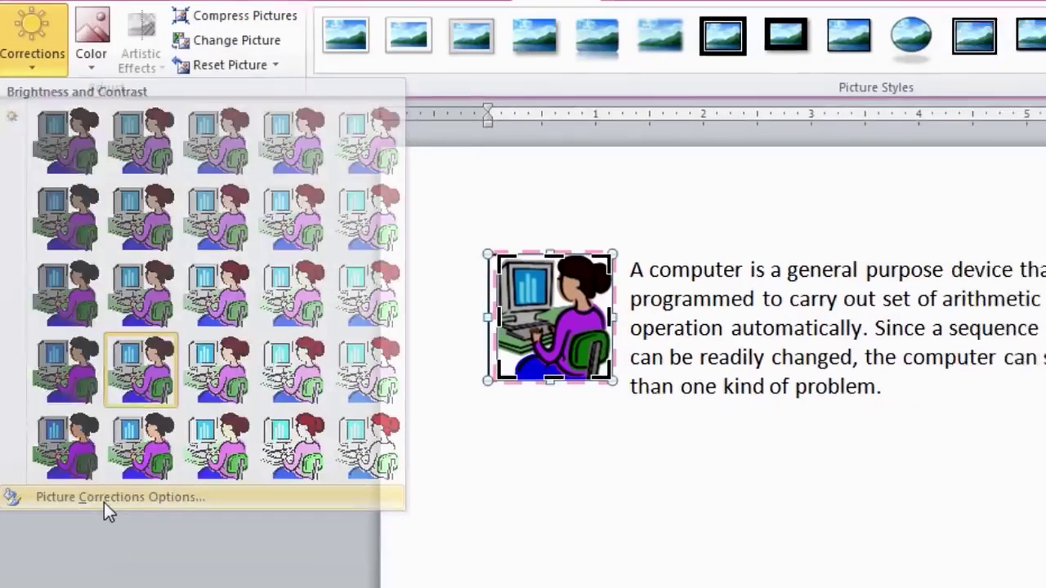
- Raise the clip art's brightness to 24% with 20% contrast, then show the Color presets
click(199, 551)
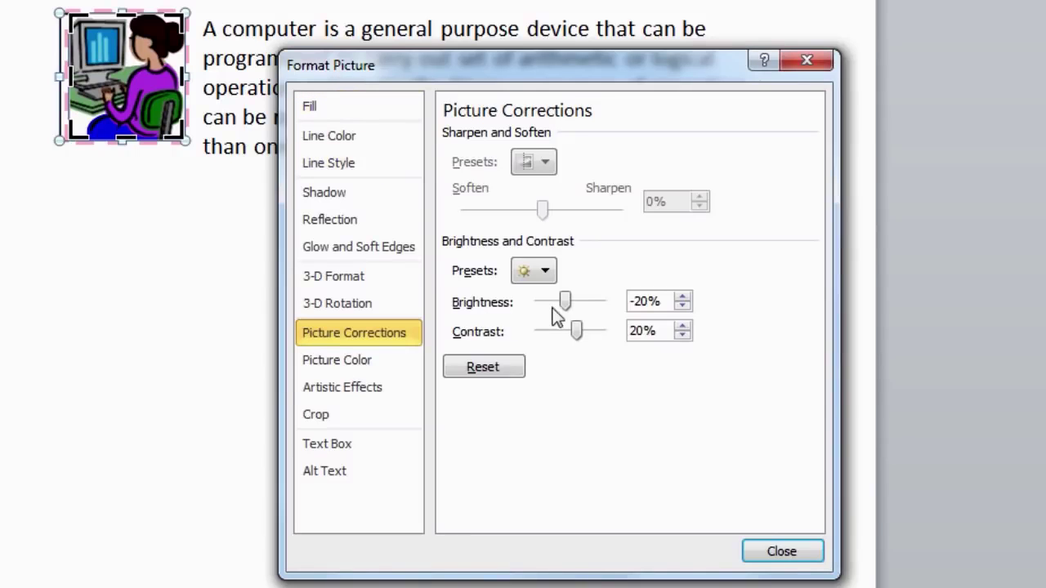
mouse_move(565, 301)
mouse_down()
mouse_move(577, 301)
mouse_move(563, 301)
mouse_move(600, 331)
mouse_move(579, 335)
mouse_up()
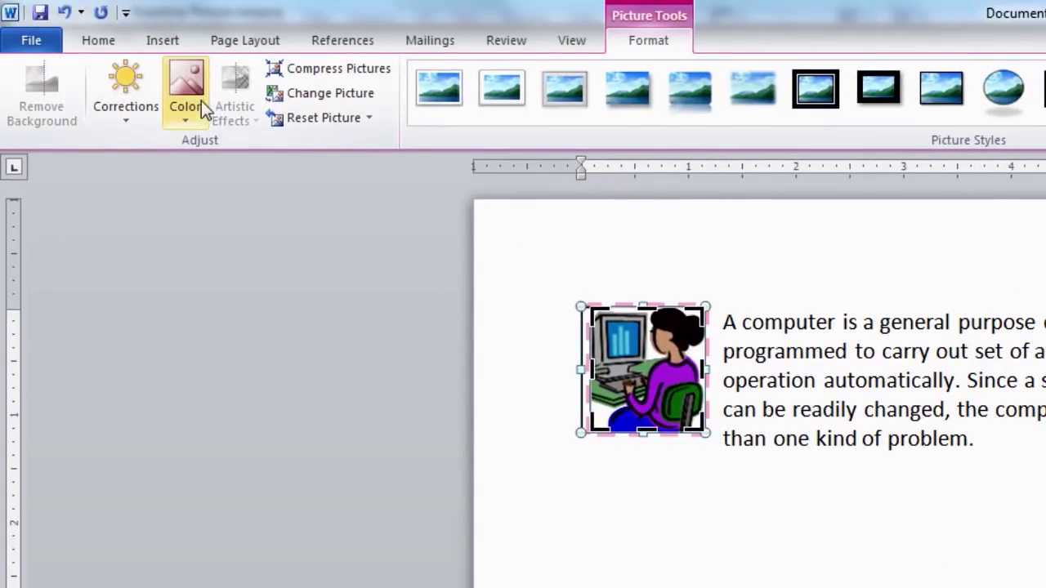
click(186, 98)
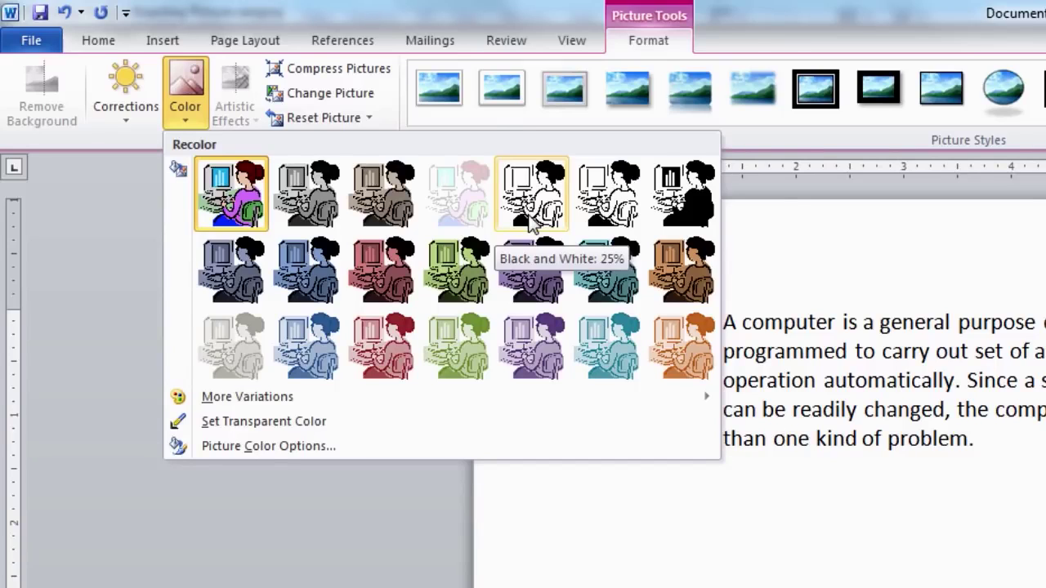
click(531, 224)
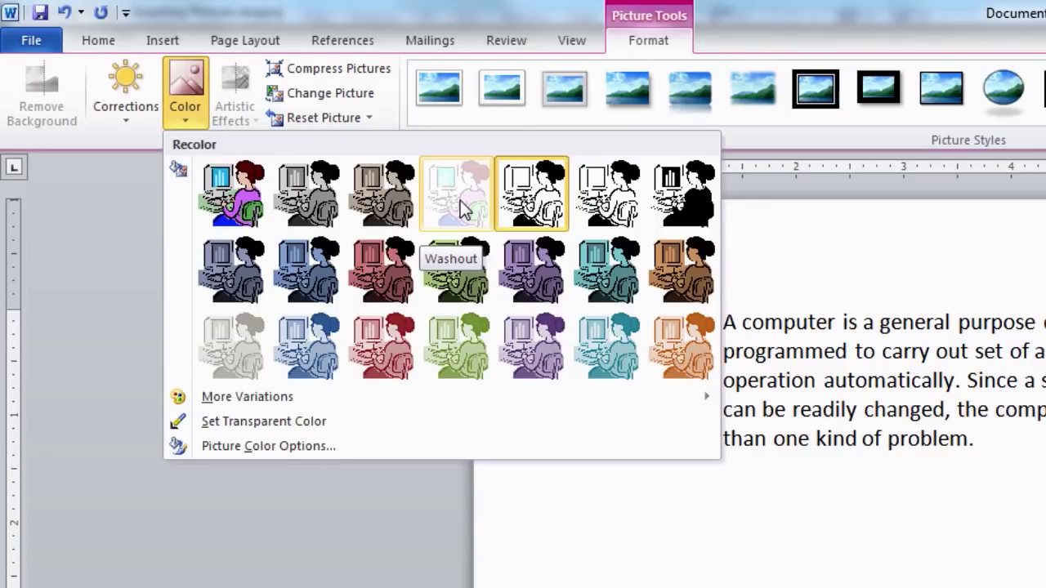
mouse_move(238, 399)
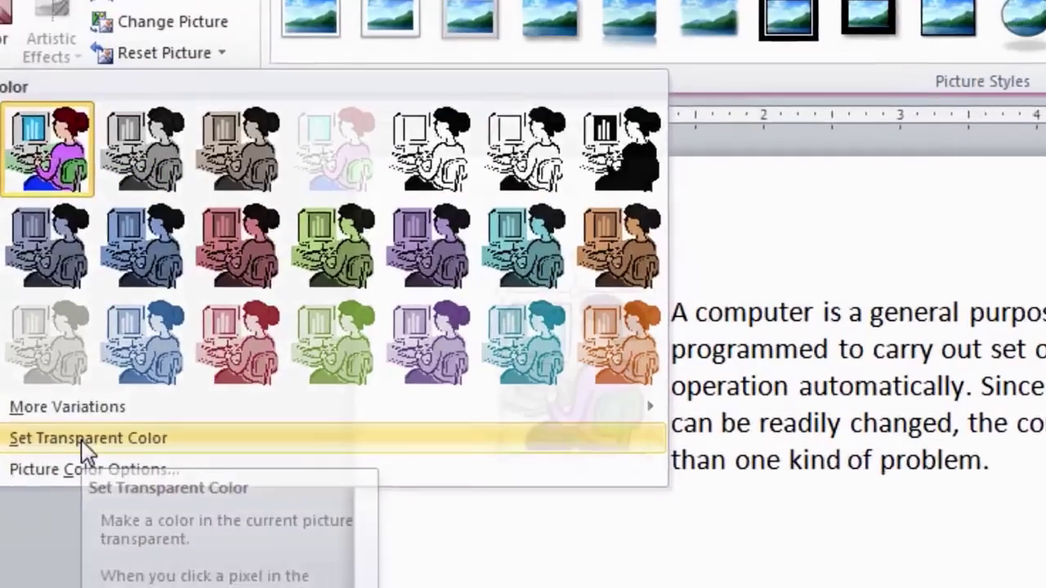
- Make the blue area at the bottom of the clip art the transparent colour
click(258, 423)
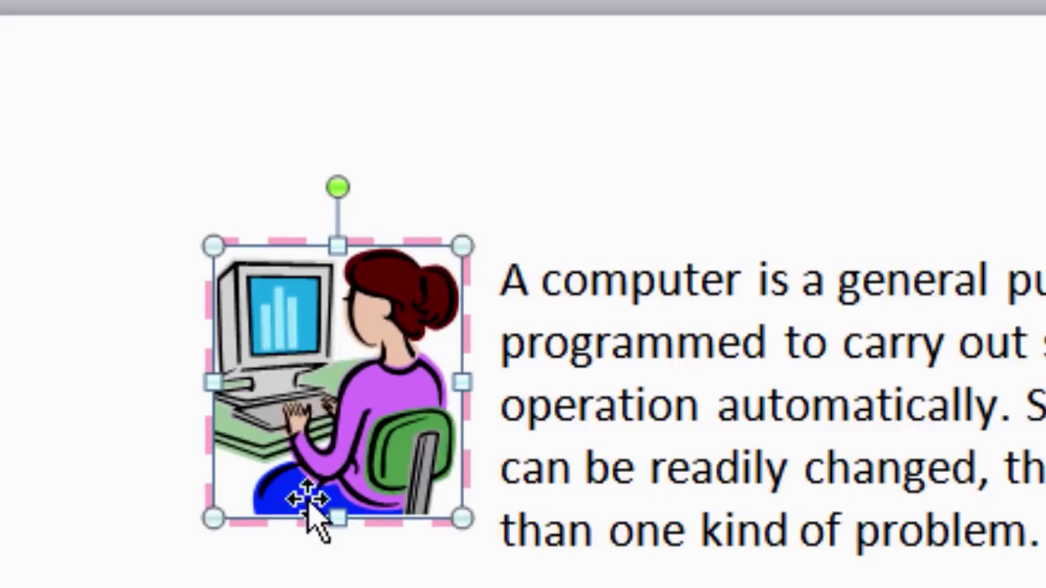
click(282, 497)
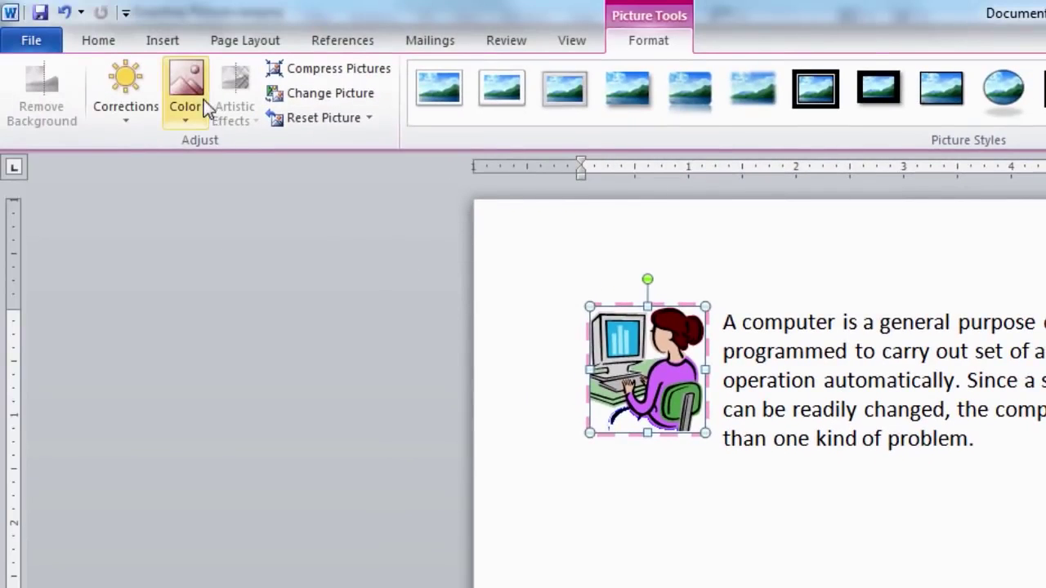
click(196, 97)
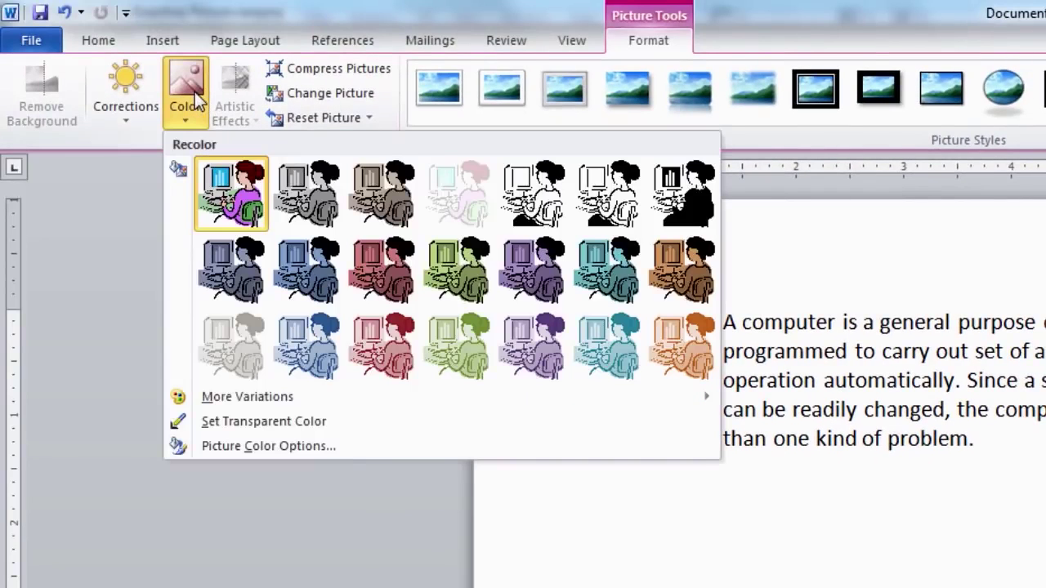
- Show Picture Color Options in Format Picture with the Recolor Presets list expanded
click(250, 449)
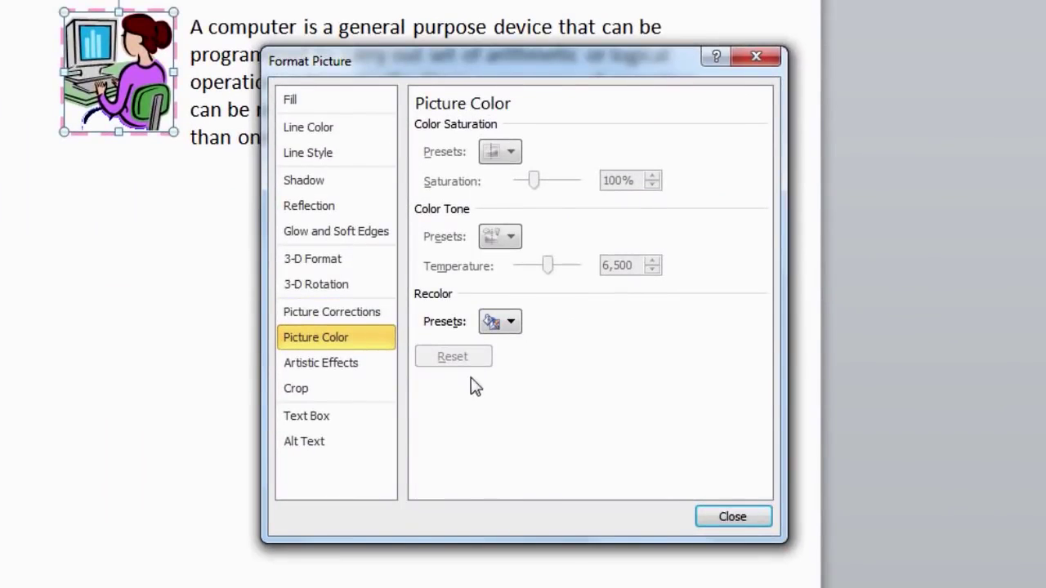
click(512, 323)
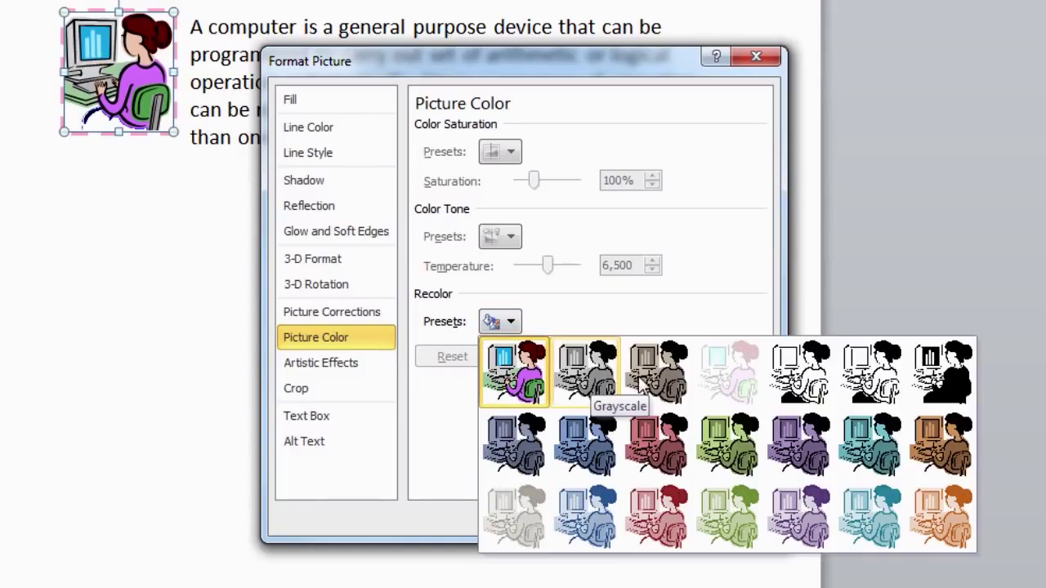